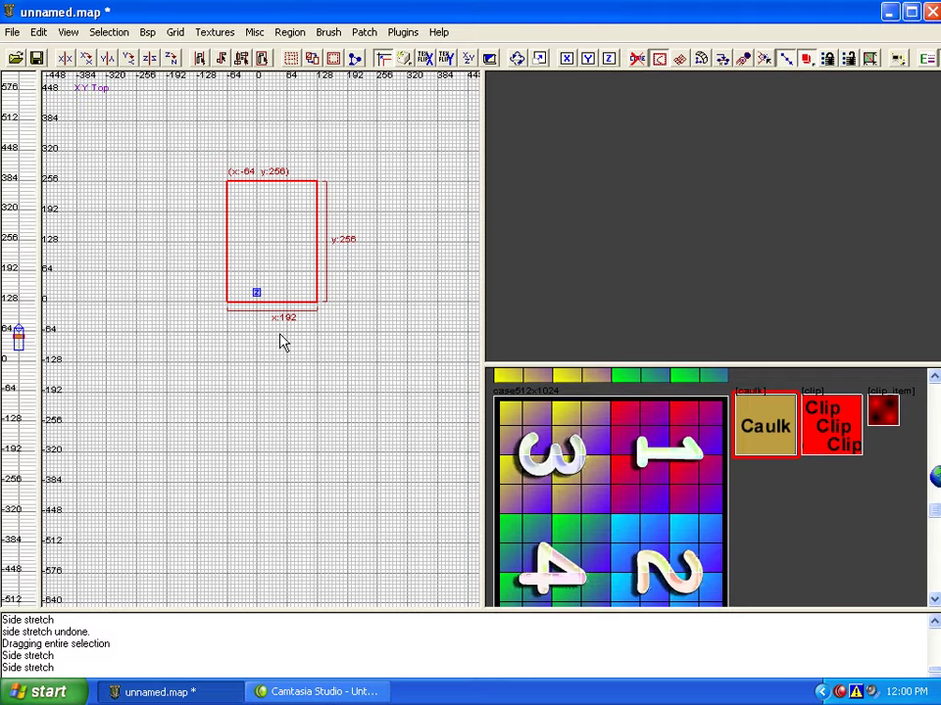
# Convert the selected 192 by 256 caulk brush into a simple patch mesh
pyautogui.scroll(2, 283, 340)
pyautogui.moveTo(286, 248); pyautogui.dragTo(288, 248)
pyautogui.scroll(-2, 281, 268)
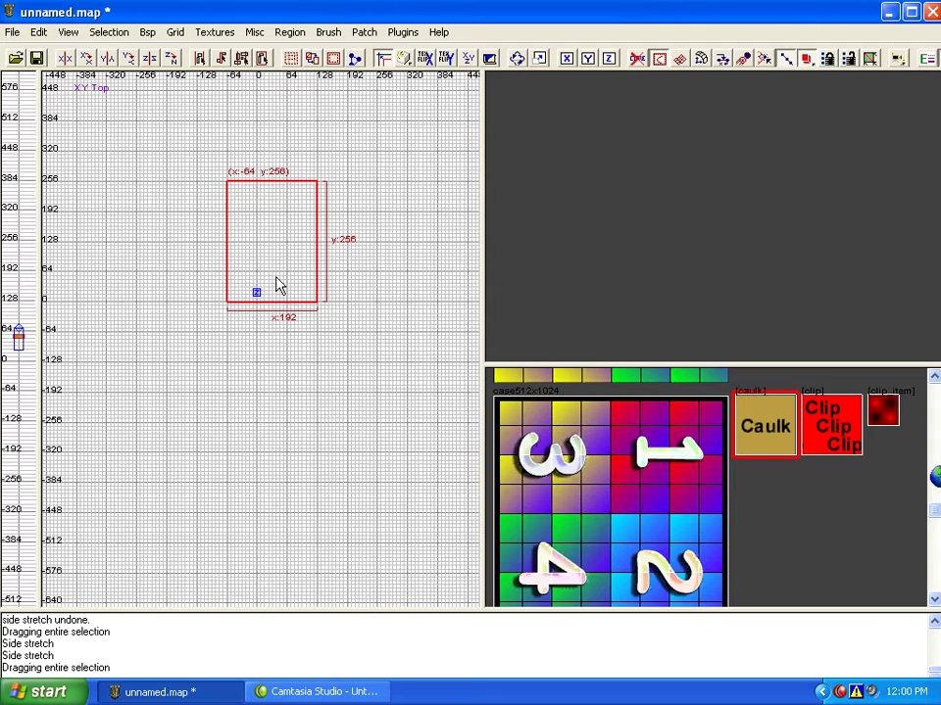
pyautogui.click(328, 31)
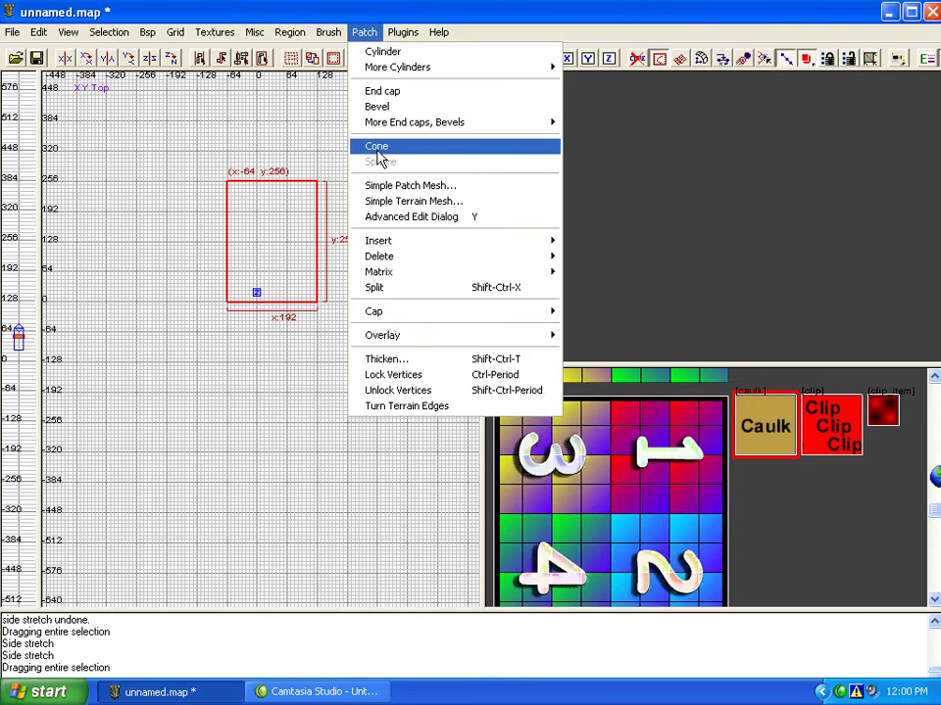
pyautogui.click(385, 187)
pyautogui.click(529, 353)
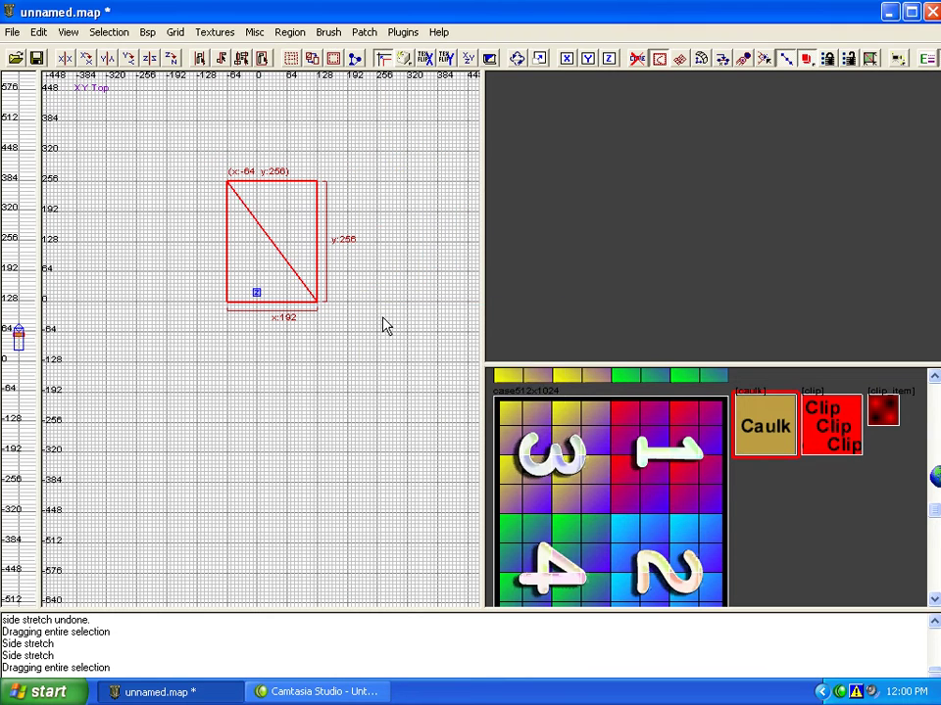
# Duplicate the patch twice and place the copies in a column below the original, then deselect
pyautogui.scroll(2, 318, 311)
pyautogui.moveTo(307, 175)
pyautogui.mouseDown()
pyautogui.moveTo(327, 347)
pyautogui.moveTo(300, 384)
pyautogui.mouseUp()
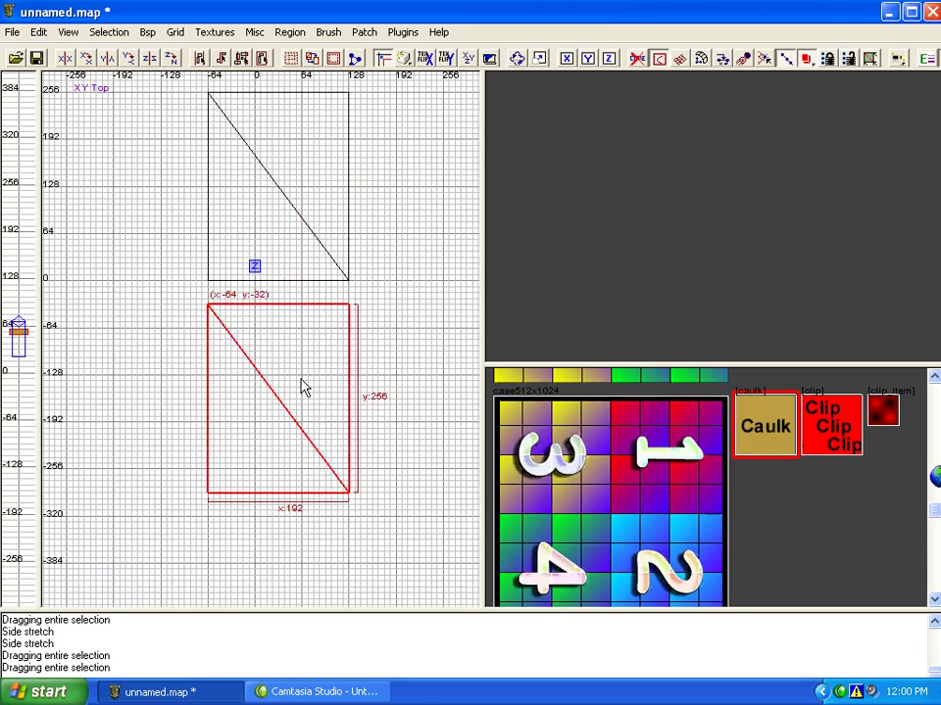
pyautogui.moveTo(300, 385); pyautogui.dragTo(300, 380, button='right')
pyautogui.moveTo(294, 237)
pyautogui.mouseDown()
pyautogui.moveTo(305, 247)
pyautogui.moveTo(296, 474)
pyautogui.moveTo(286, 454)
pyautogui.mouseUp()
pyautogui.scroll(-4, 300, 395)
pyautogui.moveTo(314, 390); pyautogui.dragTo(310, 388, button='right')
pyautogui.press('Escape')
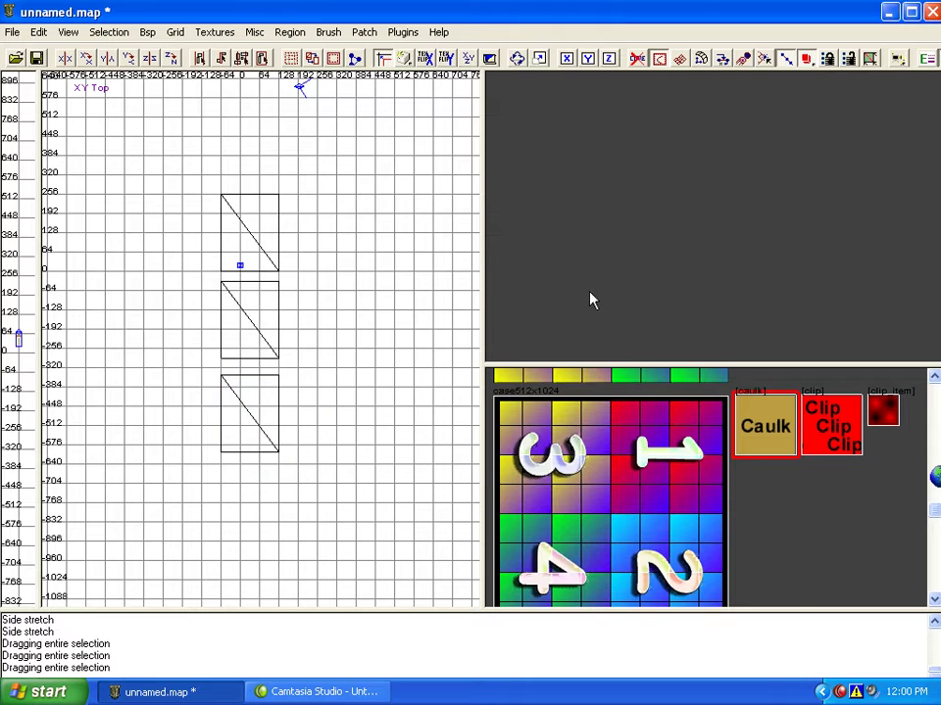
# Bend the lower part of the top patch toward negative X, using its upper interior vertex row as the bend axis
pyautogui.press('Right')
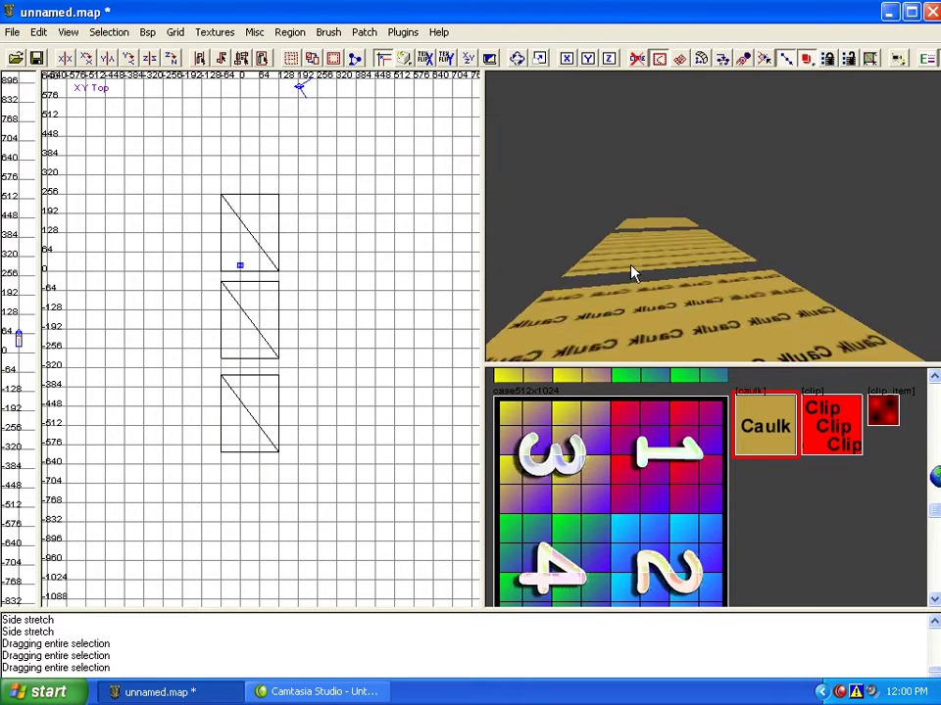
pyautogui.scroll(3, 279, 267)
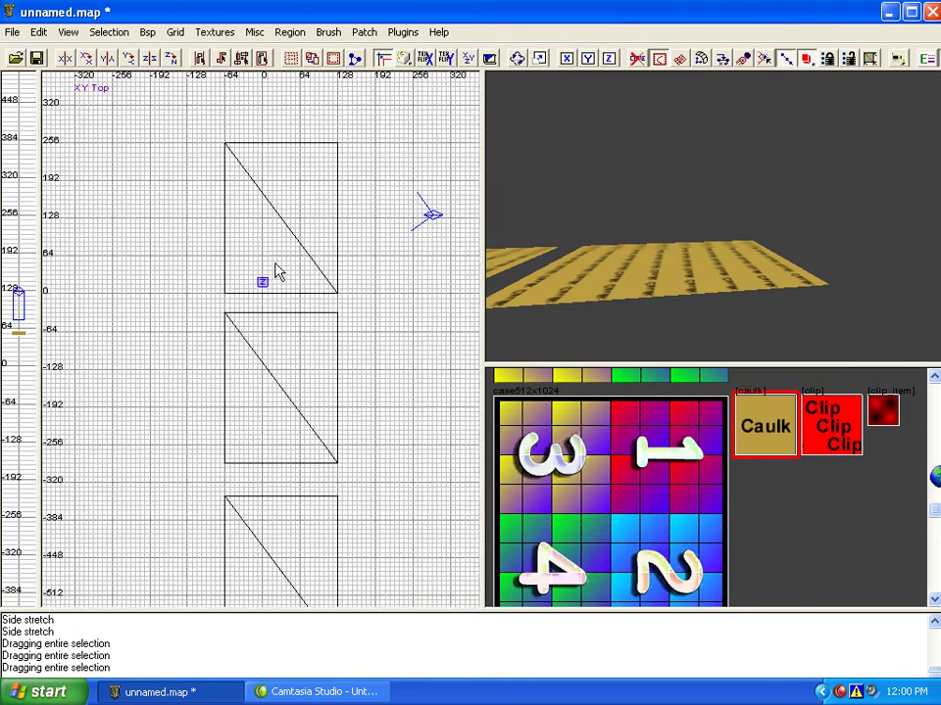
pyautogui.keyDown('shift'); pyautogui.click(296, 271); pyautogui.keyUp('shift')
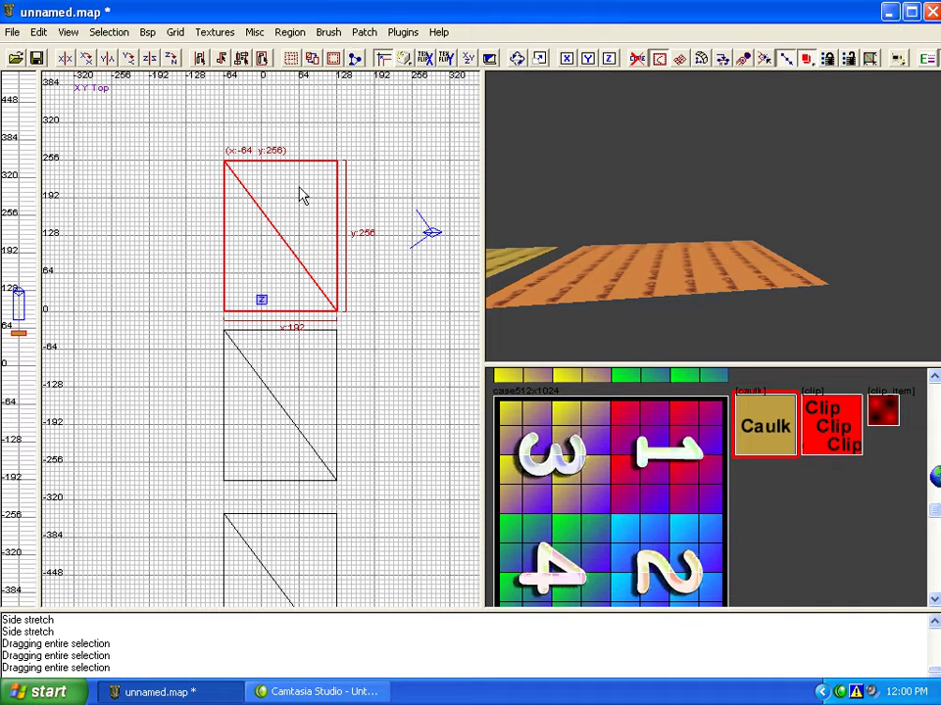
pyautogui.press('b')
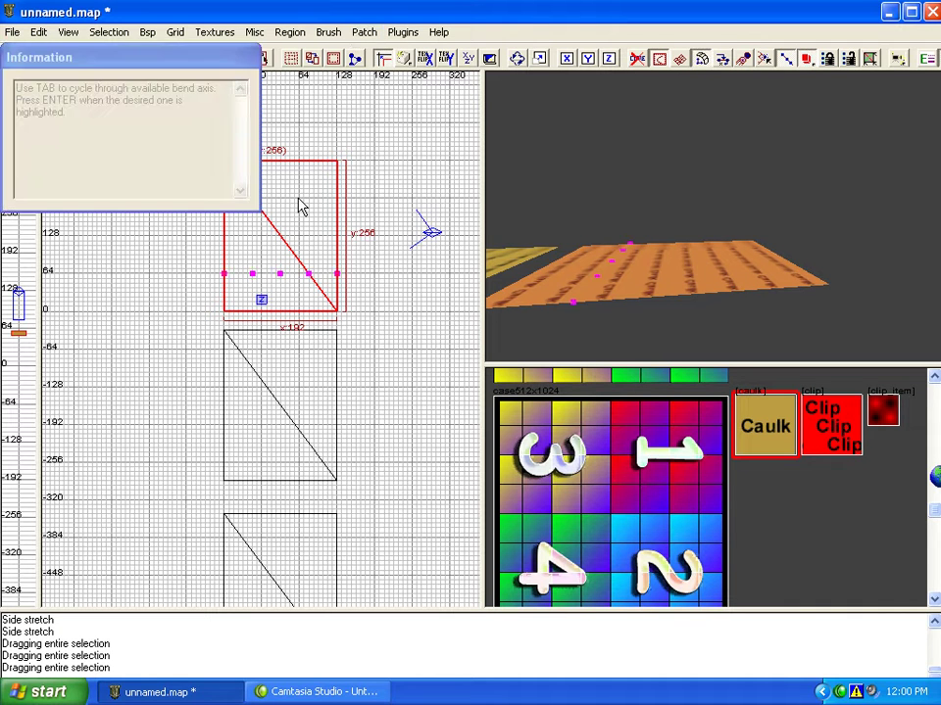
pyautogui.press('Tab')
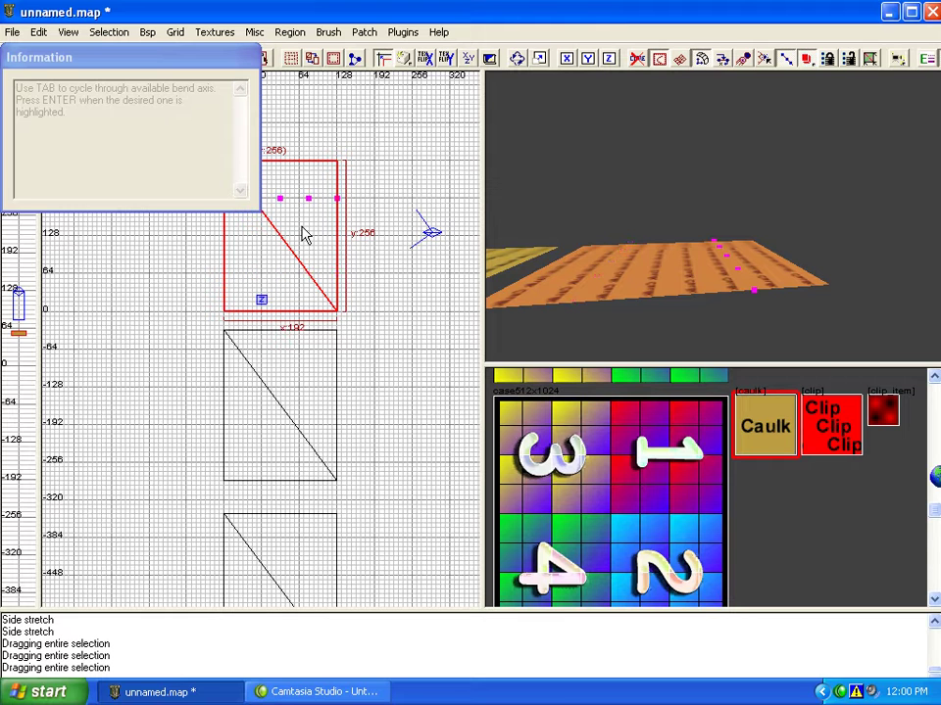
pyautogui.press('Tab')
pyautogui.press('Tab')
pyautogui.press('Return')
pyautogui.press('Return')
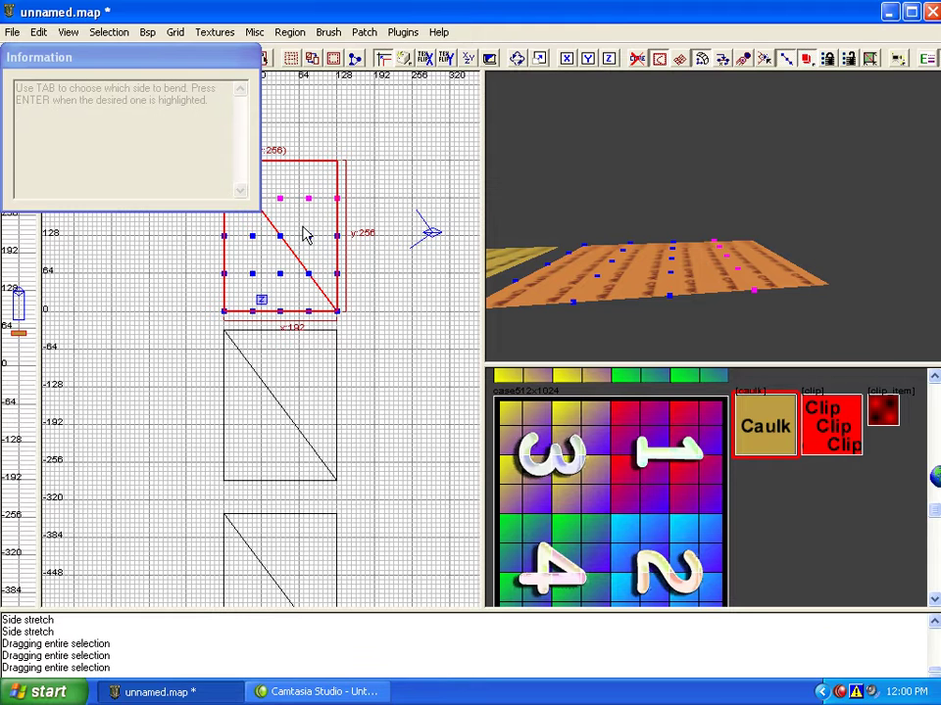
pyautogui.moveTo(362, 314); pyautogui.dragTo(377, 287)
pyautogui.moveTo(375, 280); pyautogui.dragTo(389, 283, button='right')
pyautogui.press('Escape')
# Move the middle patch under the bent patch and bend its upper end to match the angled edge
pyautogui.keyDown('shift'); pyautogui.click(500, 265); pyautogui.keyUp('shift')
pyautogui.moveTo(384, 391)
pyautogui.mouseDown()
pyautogui.moveTo(346, 383)
pyautogui.moveTo(321, 393)
pyautogui.mouseUp()
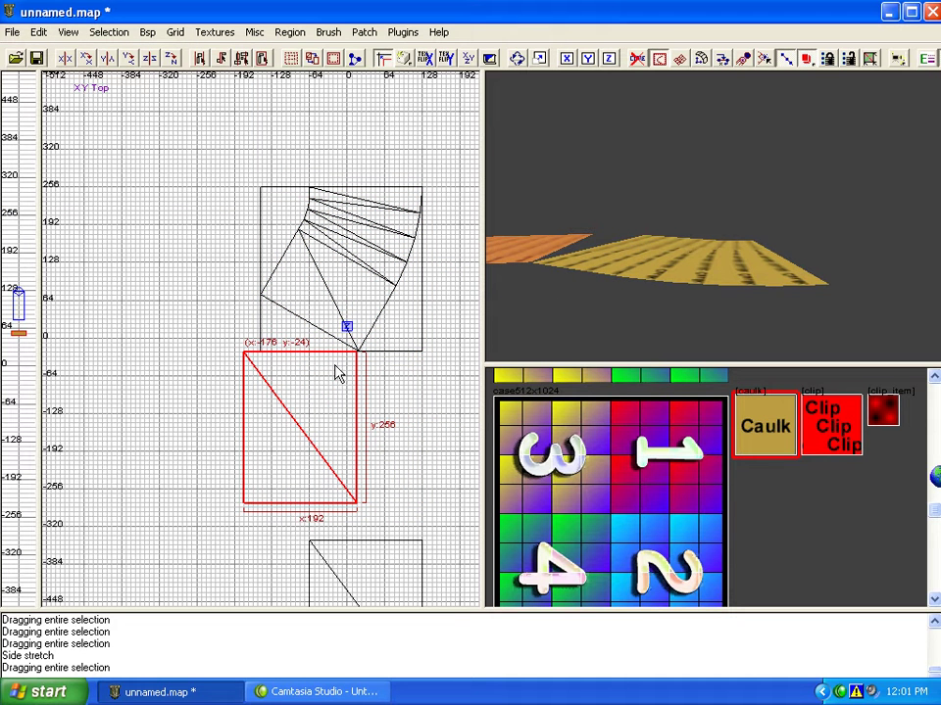
pyautogui.press('b')
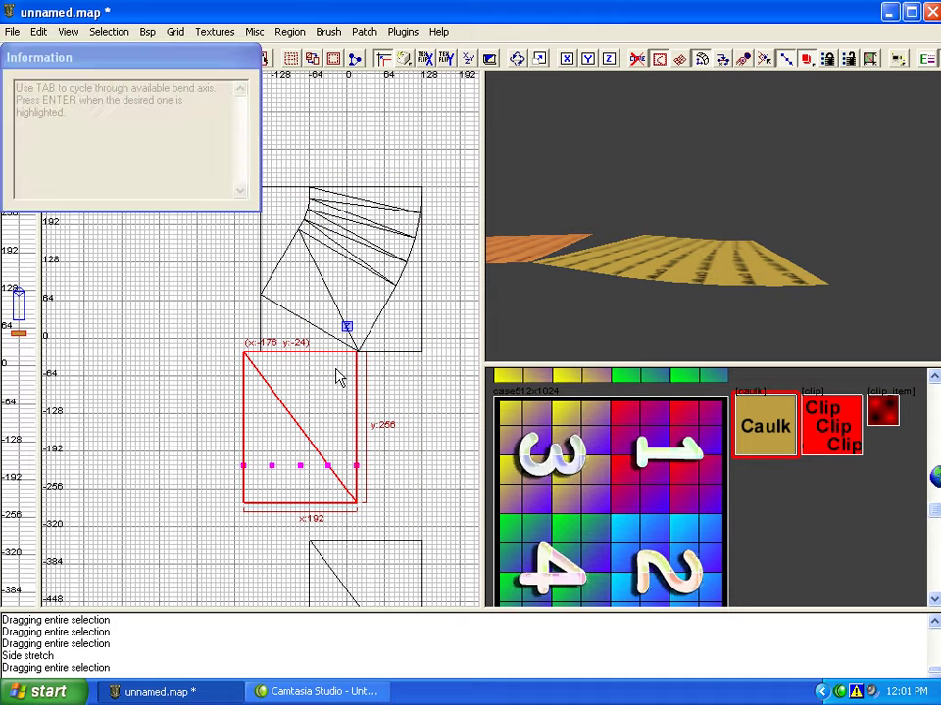
pyautogui.press('Tab')
pyautogui.press('Return')
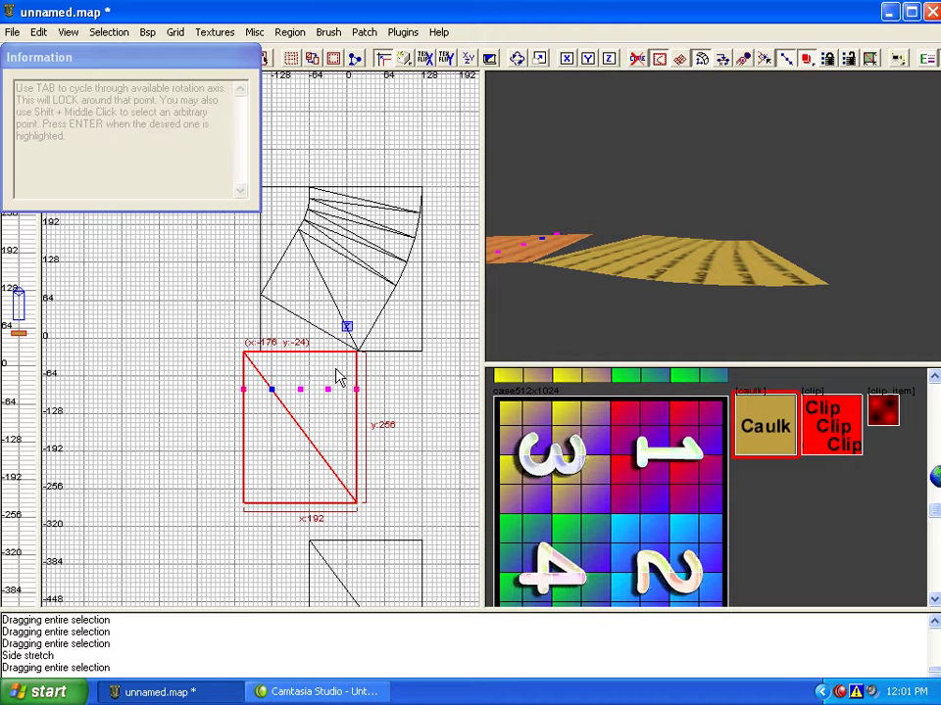
pyautogui.press('Return')
pyautogui.press('Tab')
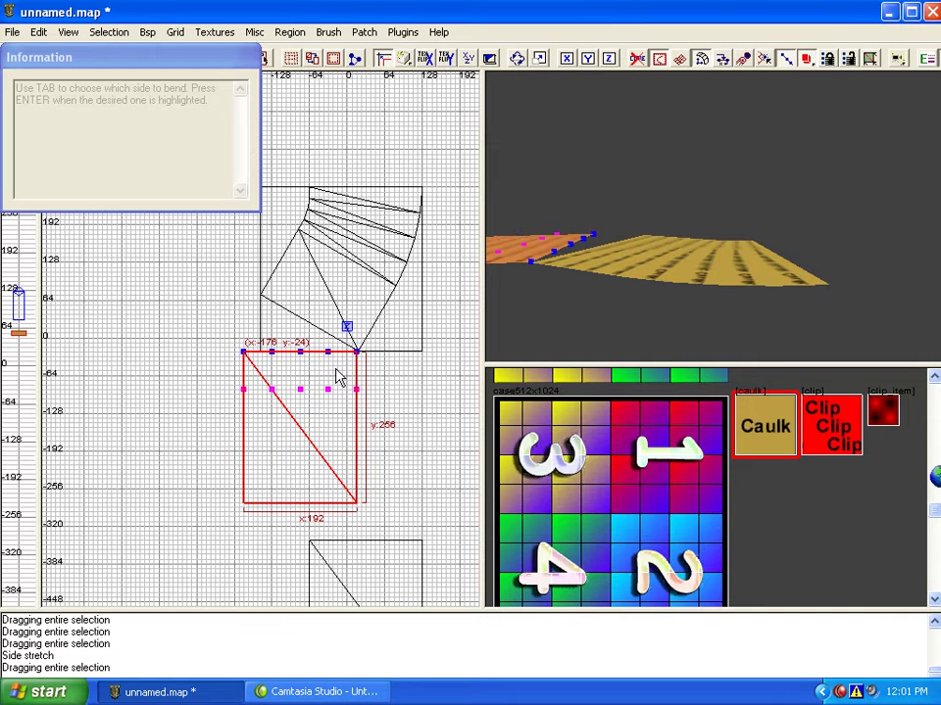
pyautogui.moveTo(310, 294)
pyautogui.mouseDown()
pyautogui.moveTo(310, 284)
pyautogui.moveTo(315, 299)
pyautogui.mouseUp()
pyautogui.press('Escape')
# Move the bent middle patch so its angled upper edge meets the top patch's lower edge
pyautogui.keyDown('shift'); pyautogui.click(332, 399); pyautogui.keyUp('shift')
pyautogui.moveTo(332, 399)
pyautogui.mouseDown()
pyautogui.moveTo(319, 398)
pyautogui.moveTo(325, 392)
pyautogui.mouseUp()
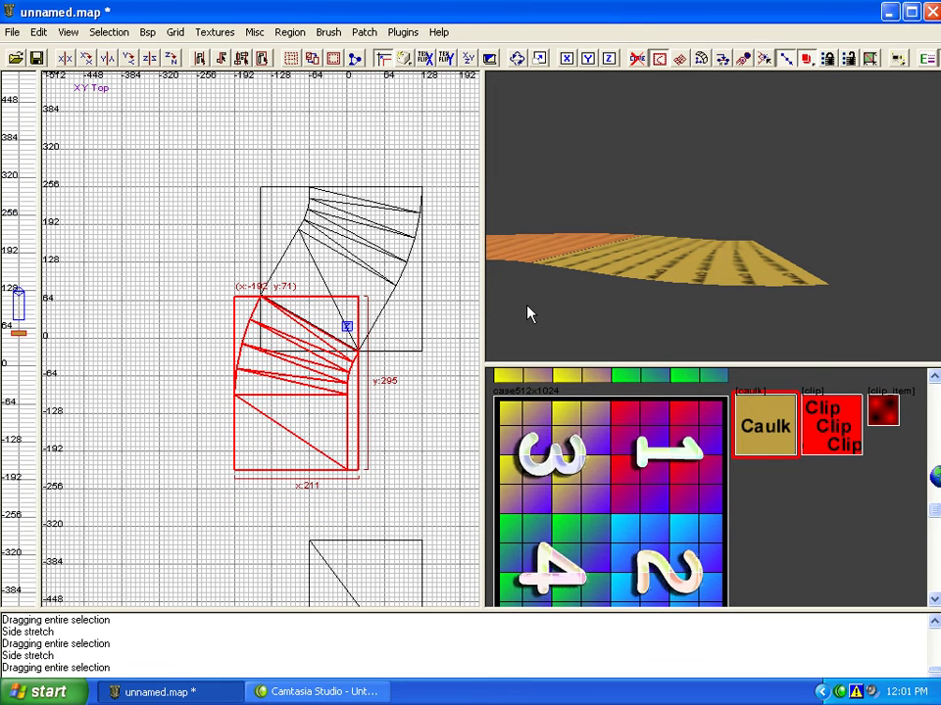
pyautogui.moveTo(353, 388); pyautogui.dragTo(362, 311, button='right')
pyautogui.press('Escape')
# Move the third patch against the middle patch's straight lower edge and bend its lower end toward positive X
pyautogui.keyDown('shift'); pyautogui.click(384, 524); pyautogui.keyUp('shift')
pyautogui.moveTo(384, 524); pyautogui.dragTo(312, 462)
pyautogui.moveTo(312, 463); pyautogui.dragTo(325, 437, button='right')
pyautogui.press('b')
pyautogui.press('Tab')
pyautogui.press('Tab')
pyautogui.press('Return')
pyautogui.press('Tab')
pyautogui.press('Tab')
pyautogui.press('Return')
pyautogui.moveTo(337, 457); pyautogui.dragTo(346, 448)
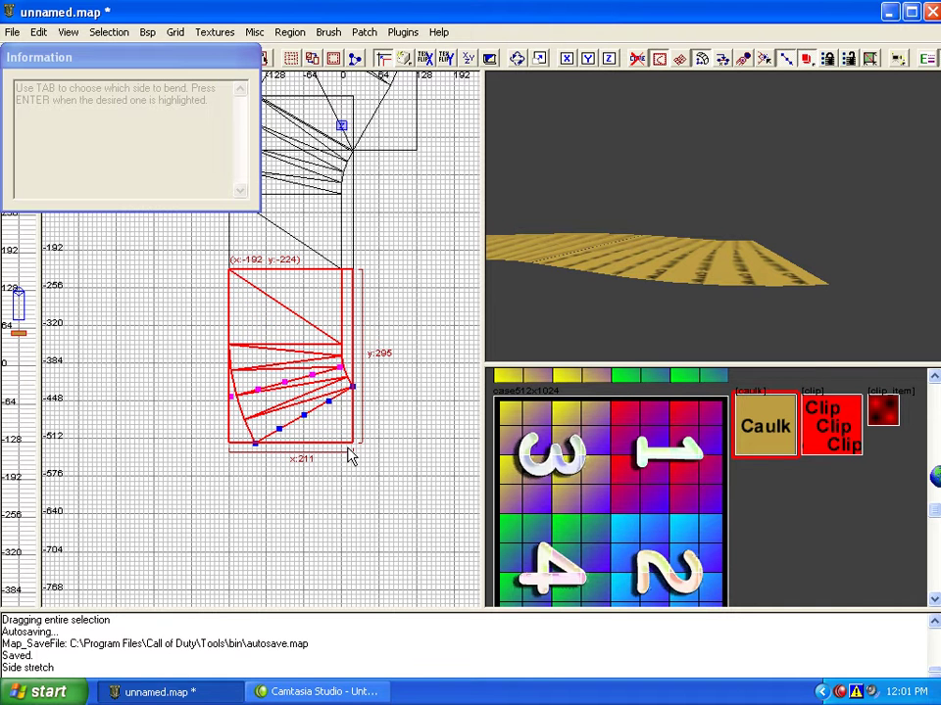
pyautogui.press('Escape')
# Select the top and middle patches together and display their vertices around the shared seam
pyautogui.moveTo(577, 304); pyautogui.dragTo(577, 304, button='right')
pyautogui.keyDown('shift'); pyautogui.click(571, 298); pyautogui.keyUp('shift')
pyautogui.keyDown('shift'); pyautogui.click(546, 266); pyautogui.keyUp('shift')
pyautogui.moveTo(353, 271); pyautogui.dragTo(353, 432, button='right')
pyautogui.moveTo(647, 299); pyautogui.dragTo(643, 298, button='right')
pyautogui.press('v')
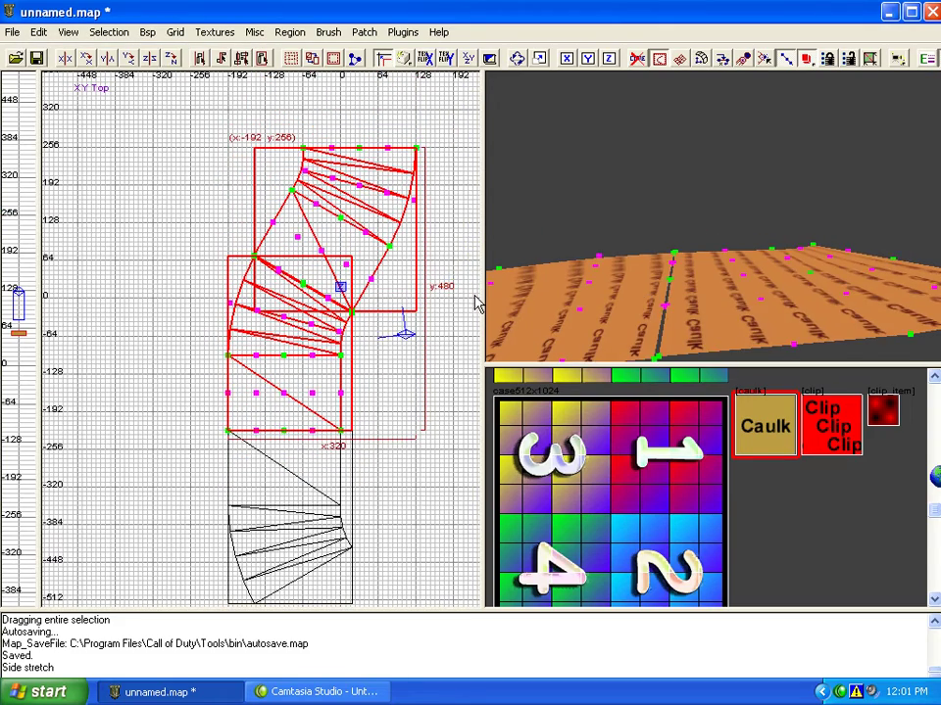
pyautogui.scroll(2, 362, 342)
pyautogui.scroll(1, 362, 342)
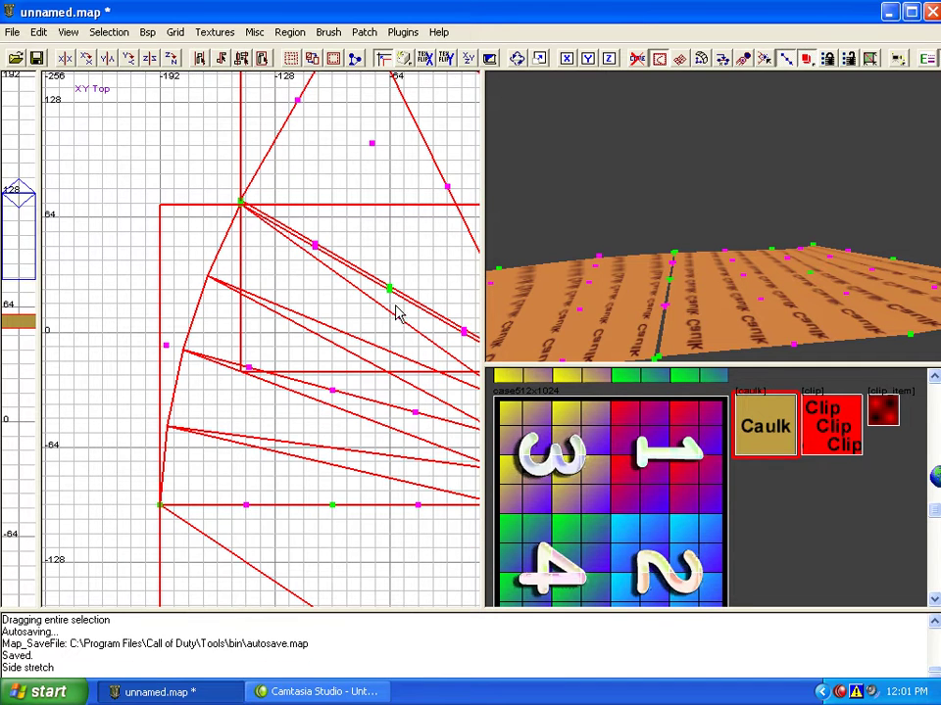
pyautogui.moveTo(396, 306); pyautogui.dragTo(257, 275, button='right')
pyautogui.moveTo(318, 262); pyautogui.dragTo(373, 278, button='right')
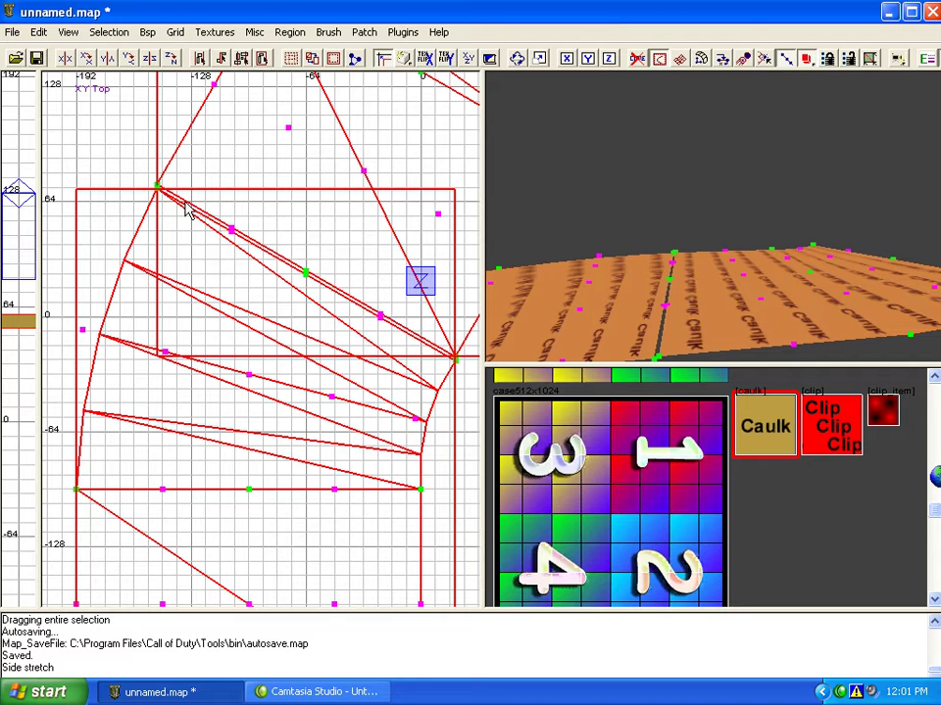
# Try to weld several seam vertices between the top and middle patches in one operation
pyautogui.moveTo(144, 177); pyautogui.dragTo(336, 330)
pyautogui.press('w')
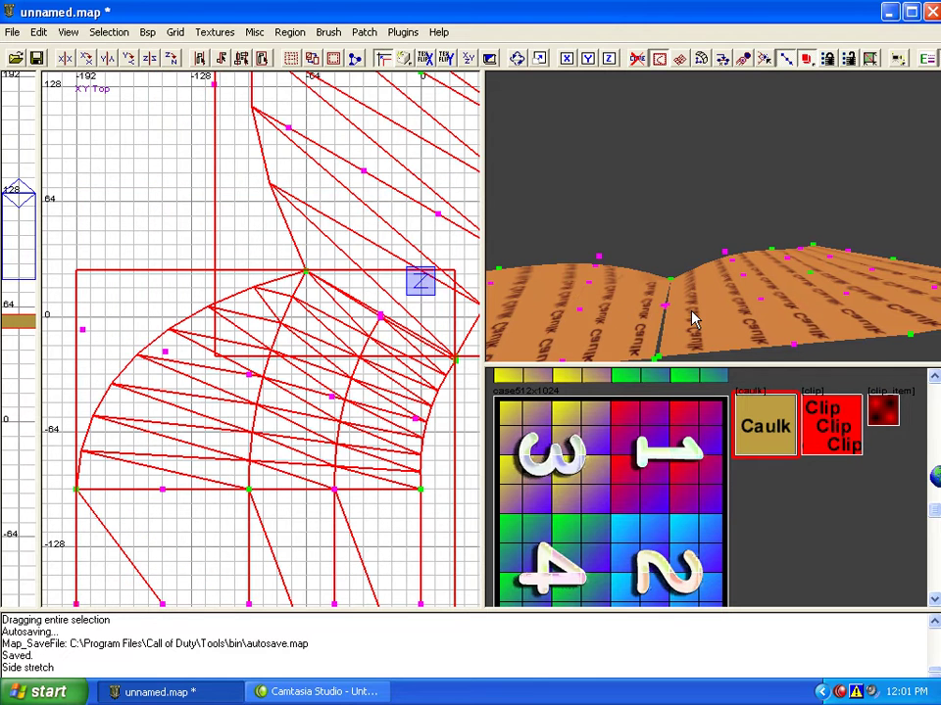
pyautogui.hotkey('ctrl', 'z')
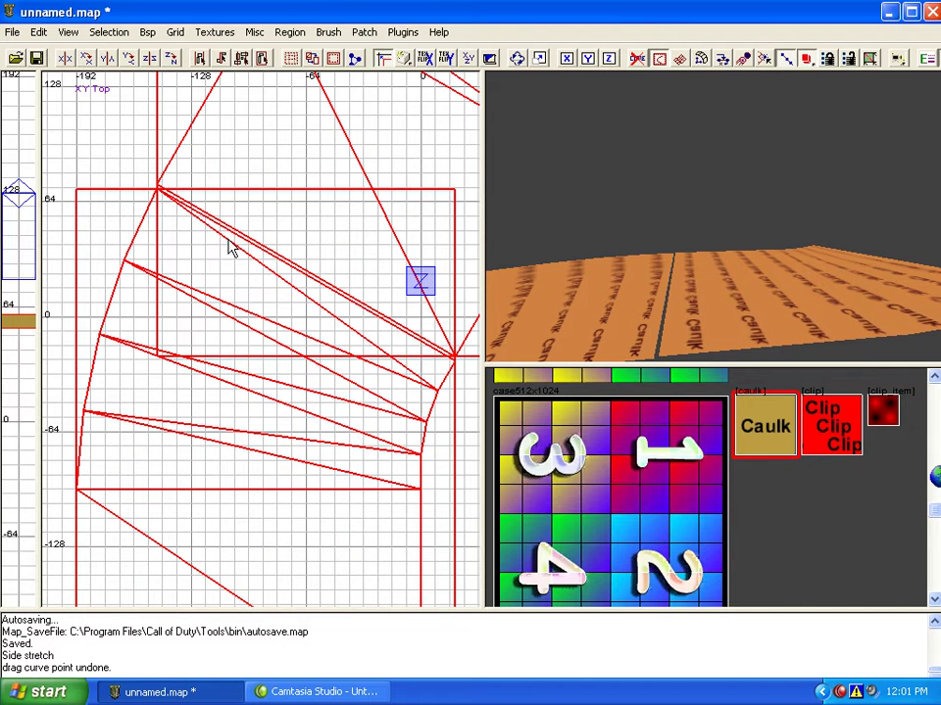
# Weld the overlapping seam vertices of the top and middle patches one pair at a time, then deselect
pyautogui.press('v')
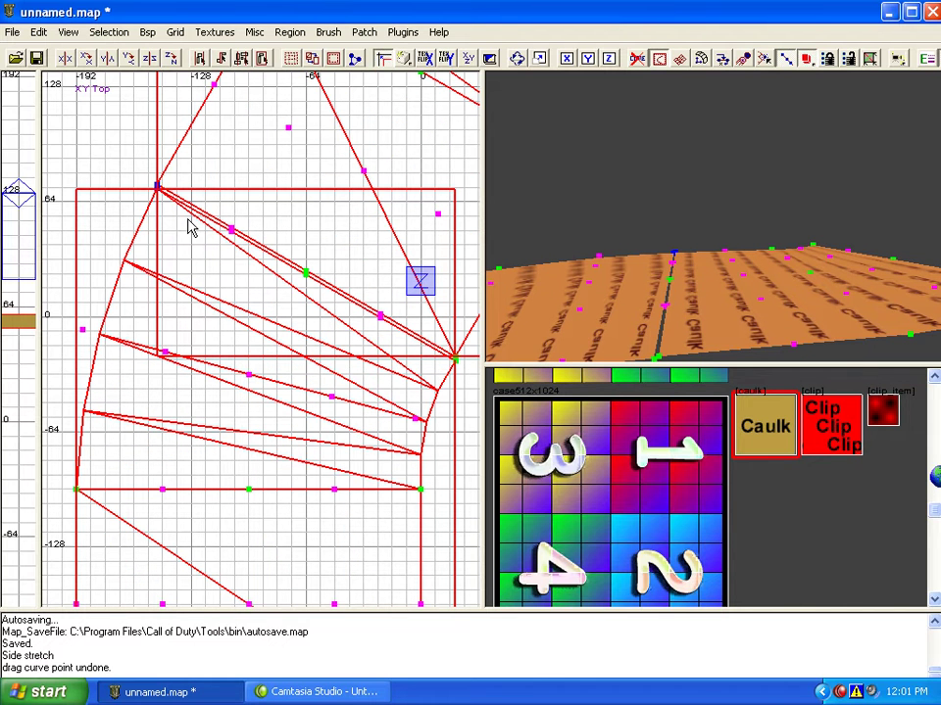
pyautogui.press('w')
pyautogui.moveTo(207, 210); pyautogui.dragTo(277, 278)
pyautogui.press('w')
pyautogui.moveTo(284, 246); pyautogui.dragTo(328, 290)
pyautogui.press('w')
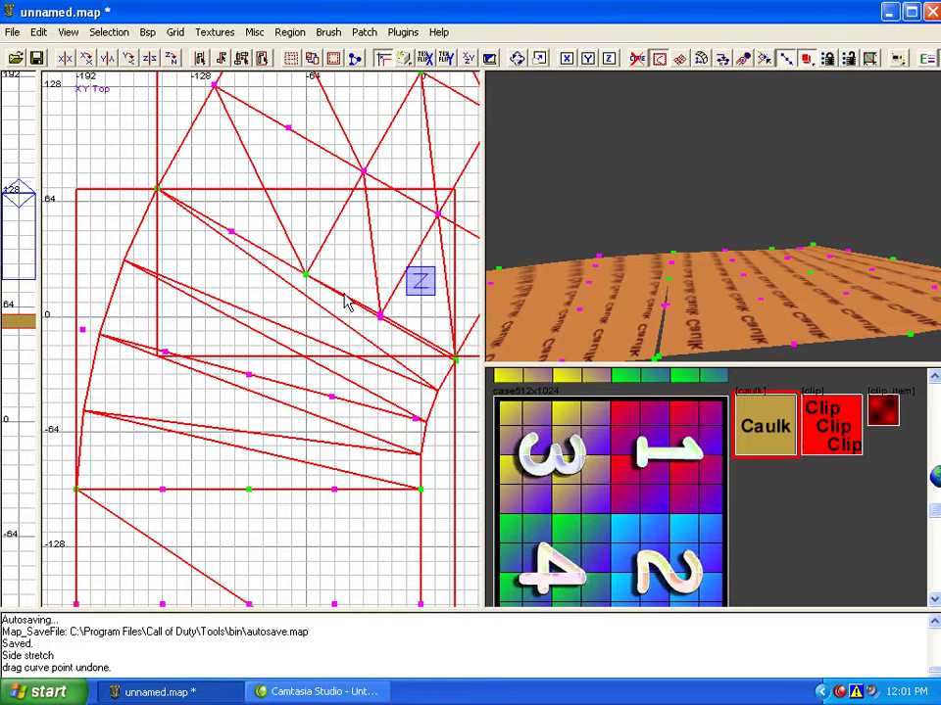
pyautogui.moveTo(462, 374); pyautogui.dragTo(381, 373, button='right')
pyautogui.moveTo(344, 342); pyautogui.dragTo(399, 389)
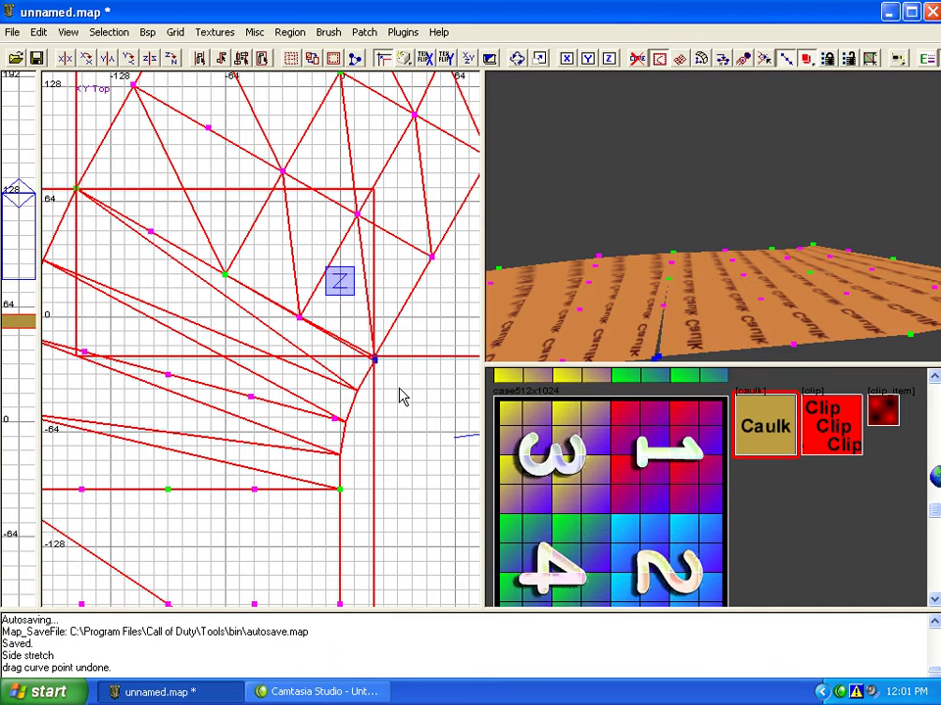
pyautogui.press('w')
pyautogui.moveTo(624, 277); pyautogui.dragTo(650, 276, button='right')
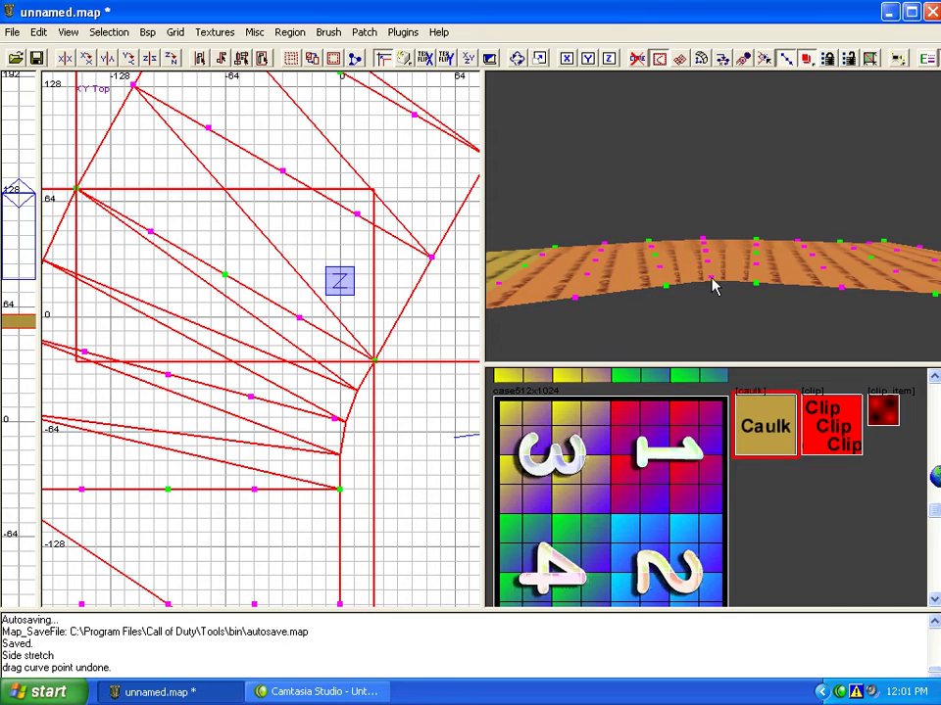
pyautogui.moveTo(712, 309); pyautogui.dragTo(707, 307, button='right')
pyautogui.press('Escape')
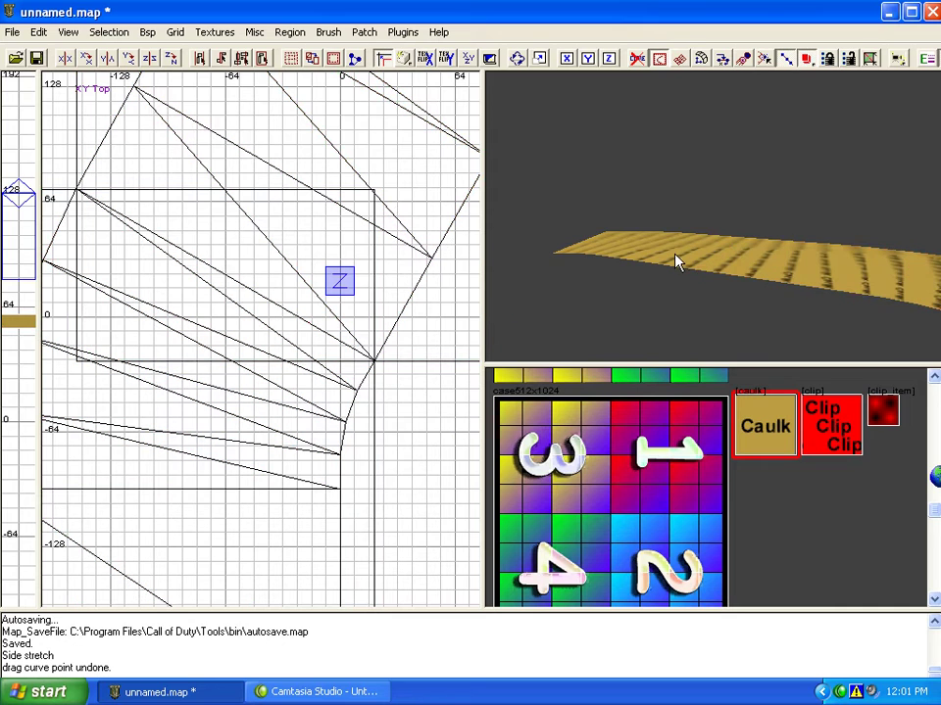
# Try to weld the entire row of seam vertices between the middle and bottom patches at once
pyautogui.keyDown('shift'); pyautogui.click(692, 266); pyautogui.keyUp('shift')
pyautogui.keyDown('shift'); pyautogui.click(733, 282); pyautogui.keyUp('shift')
pyautogui.scroll(-3, 271, 311)
pyautogui.press('v')
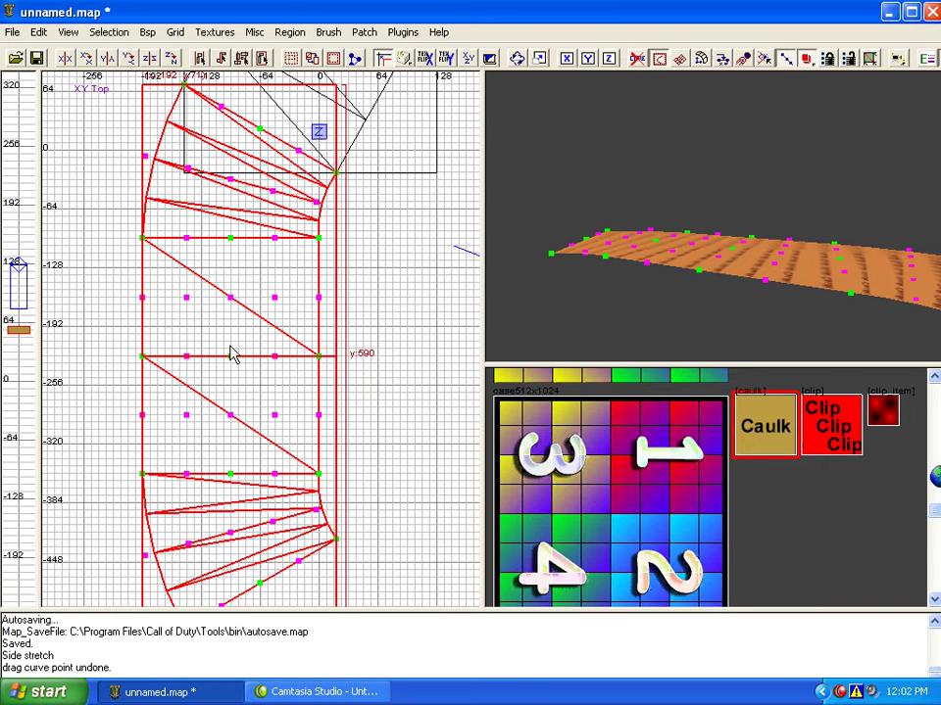
pyautogui.moveTo(122, 349); pyautogui.dragTo(345, 392)
pyautogui.press('w')
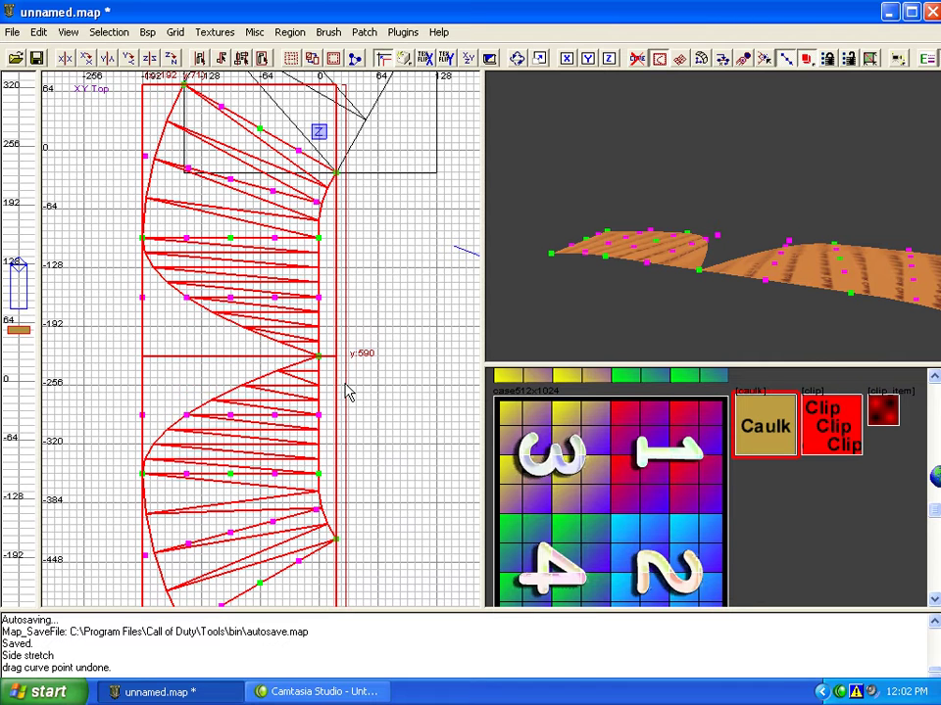
pyautogui.hotkey('ctrl', 'z')
# Reselect the middle and bottom patches and weld their shared seam vertices one pair at a time
pyautogui.press('Escape')
pyautogui.keyDown('shift'); pyautogui.click(708, 267); pyautogui.keyUp('shift')
pyautogui.keyDown('shift'); pyautogui.click(742, 263); pyautogui.keyUp('shift')
pyautogui.press('Escape')
pyautogui.keyDown('shift'); pyautogui.click(673, 248); pyautogui.keyUp('shift')
pyautogui.scroll(5, 348, 382)
pyautogui.press('v')
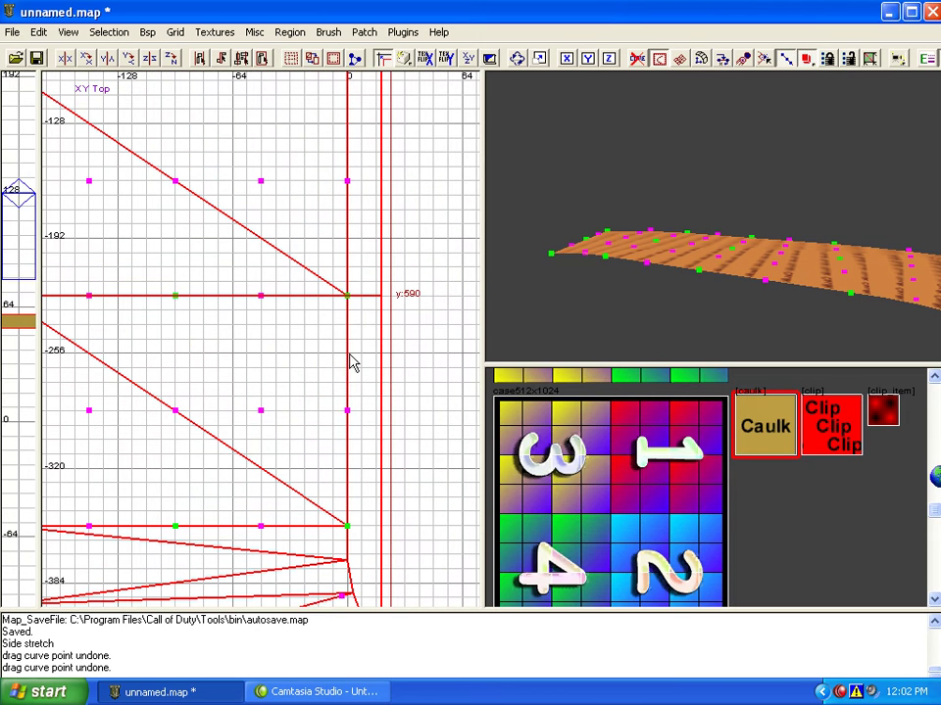
pyautogui.moveTo(340, 283); pyautogui.dragTo(382, 340)
pyautogui.press('Escape')
pyautogui.moveTo(244, 270); pyautogui.dragTo(288, 322)
pyautogui.press('Escape')
pyautogui.moveTo(249, 319); pyautogui.dragTo(365, 333, button='right')
pyautogui.moveTo(255, 282); pyautogui.dragTo(318, 342)
pyautogui.press('Escape')
pyautogui.moveTo(185, 295); pyautogui.dragTo(238, 331)
pyautogui.press('Escape')
pyautogui.press('Escape')
# Thicken the top patch by 16 with seams included
pyautogui.moveTo(667, 233); pyautogui.dragTo(616, 331, button='right')
pyautogui.keyDown('shift'); pyautogui.click(664, 288); pyautogui.keyUp('shift')
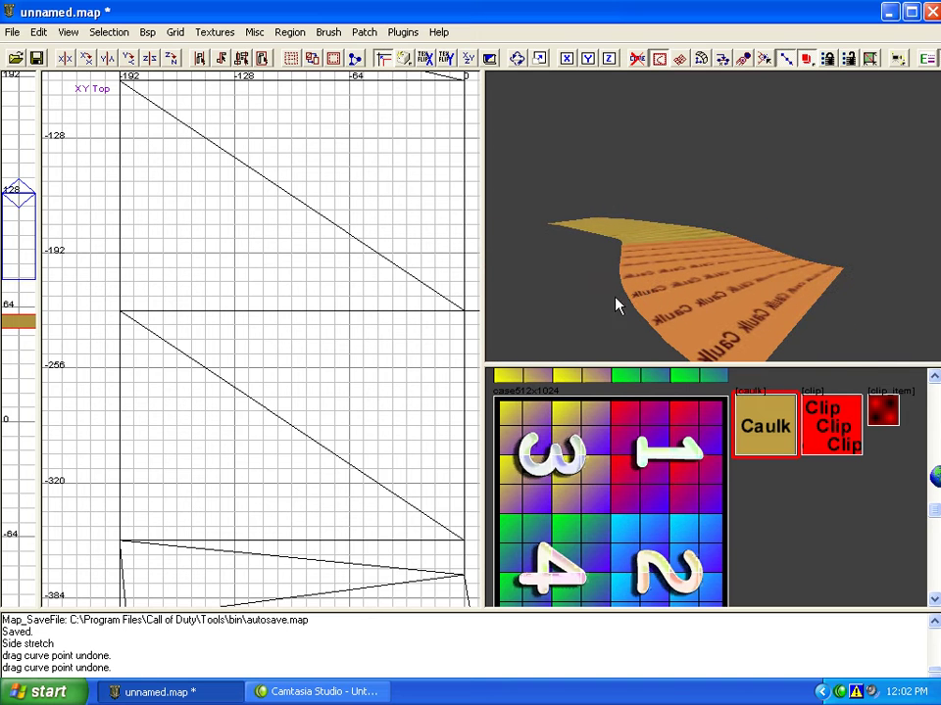
pyautogui.moveTo(689, 338); pyautogui.dragTo(709, 324, button='right')
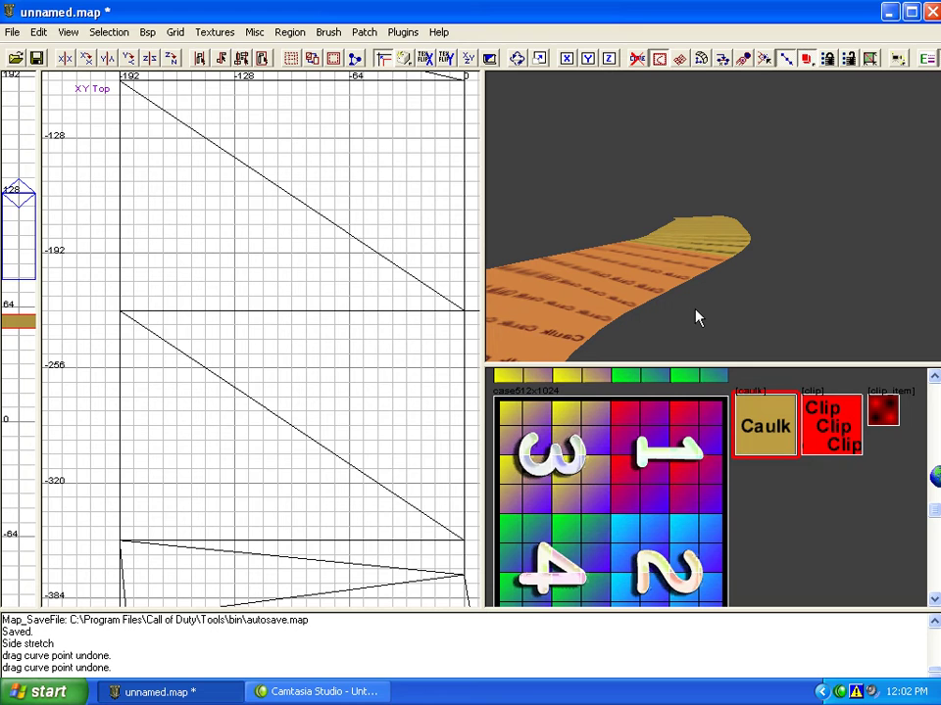
pyautogui.hotkey('ctrl', 't')
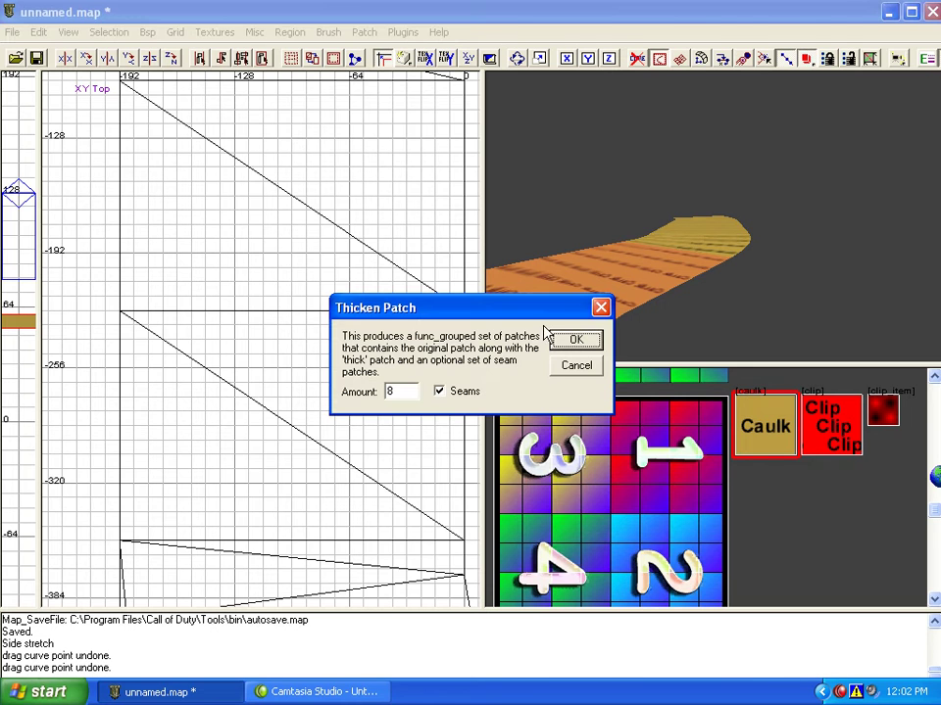
pyautogui.moveTo(413, 390); pyautogui.dragTo(366, 399)
pyautogui.write('16')
pyautogui.press('Return')
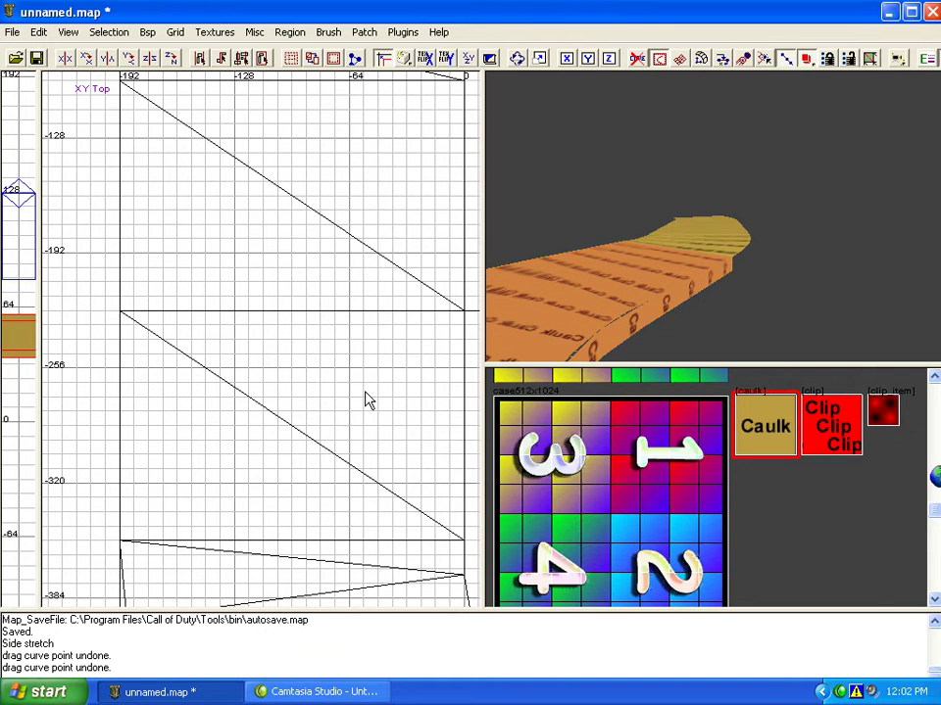
# Examine the thickened patch's side faces and end seam in the 3D view
pyautogui.press('Down')
pyautogui.press('Down')
pyautogui.press('Down')
pyautogui.press('Down')
pyautogui.press('Left')
pyautogui.press('Left')
pyautogui.moveTo(548, 306); pyautogui.dragTo(554, 313, button='right')
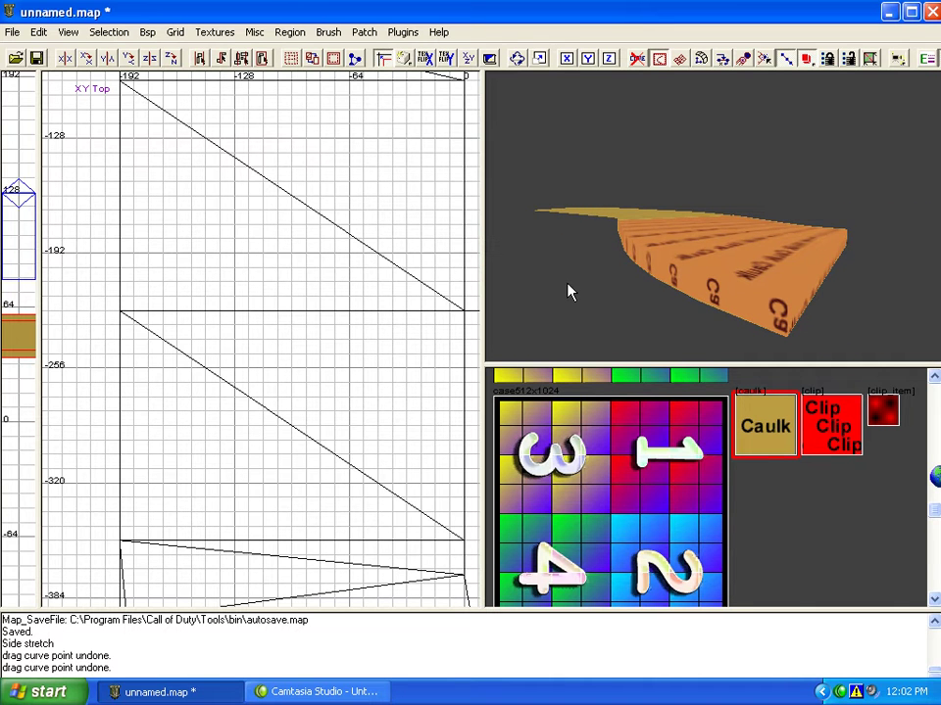
# Delete the thickened patch's underside and end seam, keeping its top surface and curved sides
pyautogui.keyDown('shift'); pyautogui.click(712, 264); pyautogui.keyUp('shift')
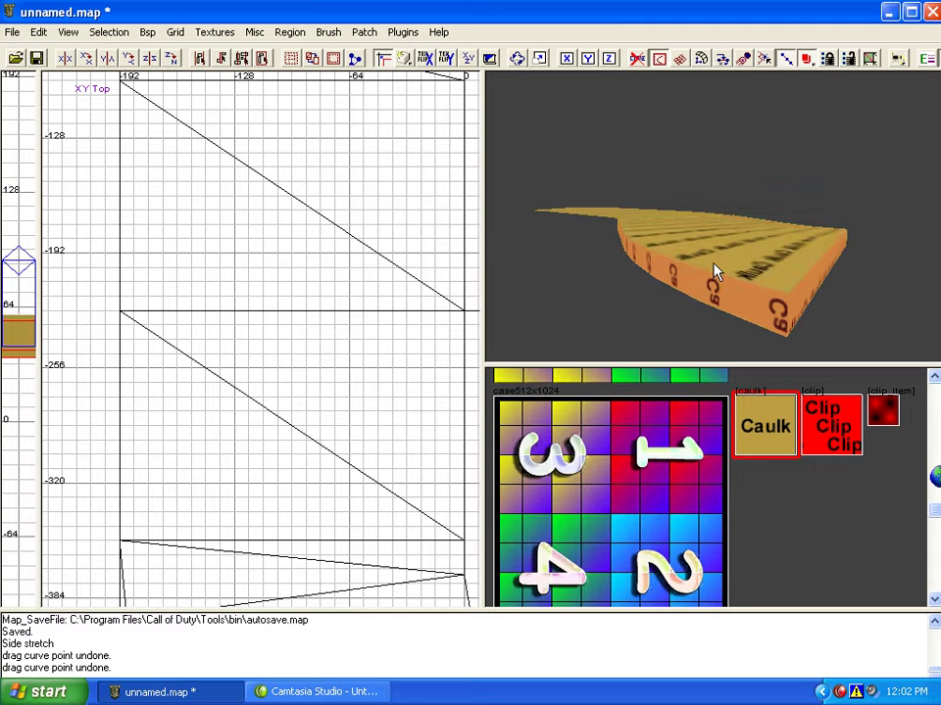
pyautogui.moveTo(713, 263); pyautogui.dragTo(693, 270, button='right')
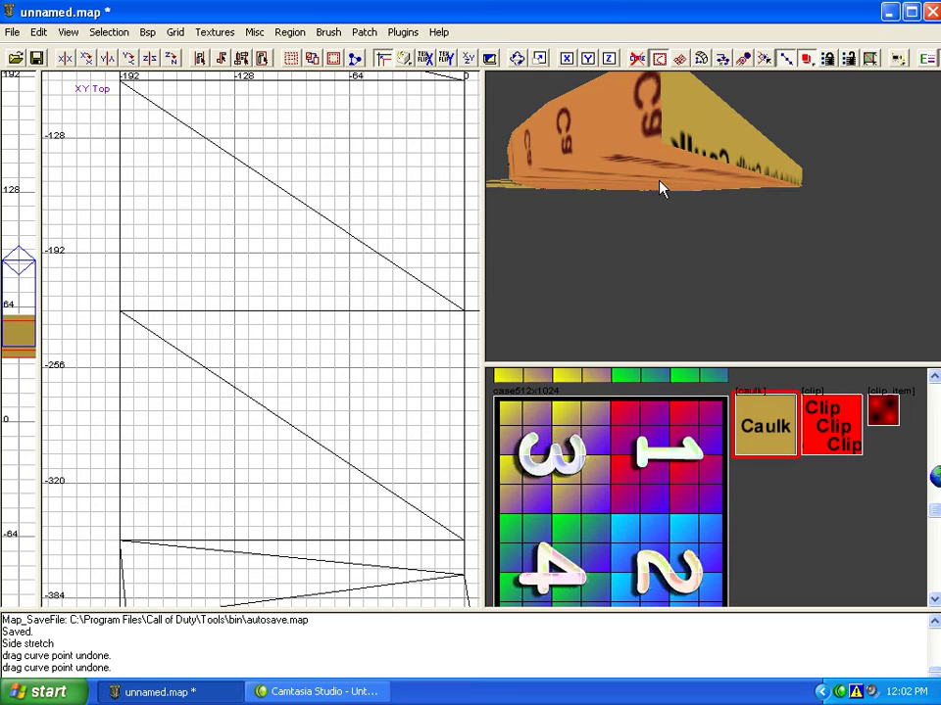
pyautogui.moveTo(667, 193)
pyautogui.keyDown('ctrl'); pyautogui.mouseDown(button='right')
pyautogui.moveTo(689, 166)
pyautogui.moveTo(663, 257)
pyautogui.moveTo(659, 241)
pyautogui.moveTo(643, 254)
pyautogui.moveTo(638, 244)
pyautogui.moveTo(648, 251)
pyautogui.moveTo(637, 258)
pyautogui.moveTo(645, 269)
pyautogui.moveTo(737, 252)
pyautogui.moveTo(746, 288)
pyautogui.moveTo(733, 283)
pyautogui.moveTo(745, 289)
pyautogui.moveTo(815, 224)
pyautogui.mouseUp(button='right'); pyautogui.keyUp('ctrl')
pyautogui.press('BackSpace')
pyautogui.keyDown('ctrl'); pyautogui.moveTo(741, 254); pyautogui.dragTo(757, 282, button='right'); pyautogui.keyUp('ctrl')
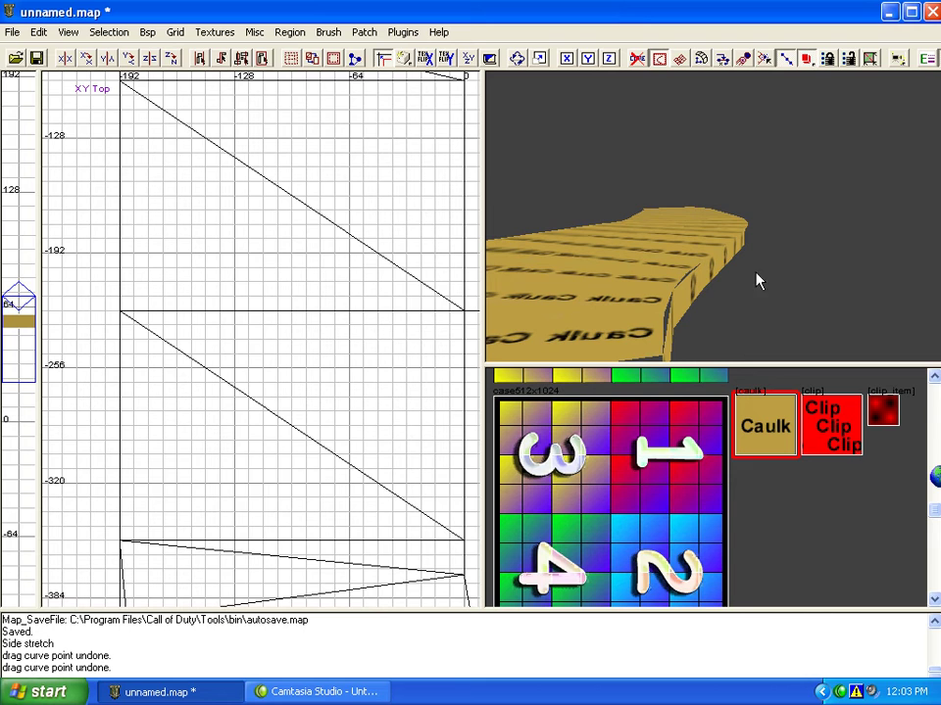
# Select the curved side seam patch and raise it to z 72 so it stands on the strip's edge
pyautogui.moveTo(672, 334)
pyautogui.keyDown('ctrl'); pyautogui.mouseDown(button='right')
pyautogui.moveTo(693, 319)
pyautogui.moveTo(684, 323)
pyautogui.mouseUp(button='right'); pyautogui.keyUp('ctrl')
pyautogui.keyDown('shift'); pyautogui.click(654, 312); pyautogui.keyUp('shift')
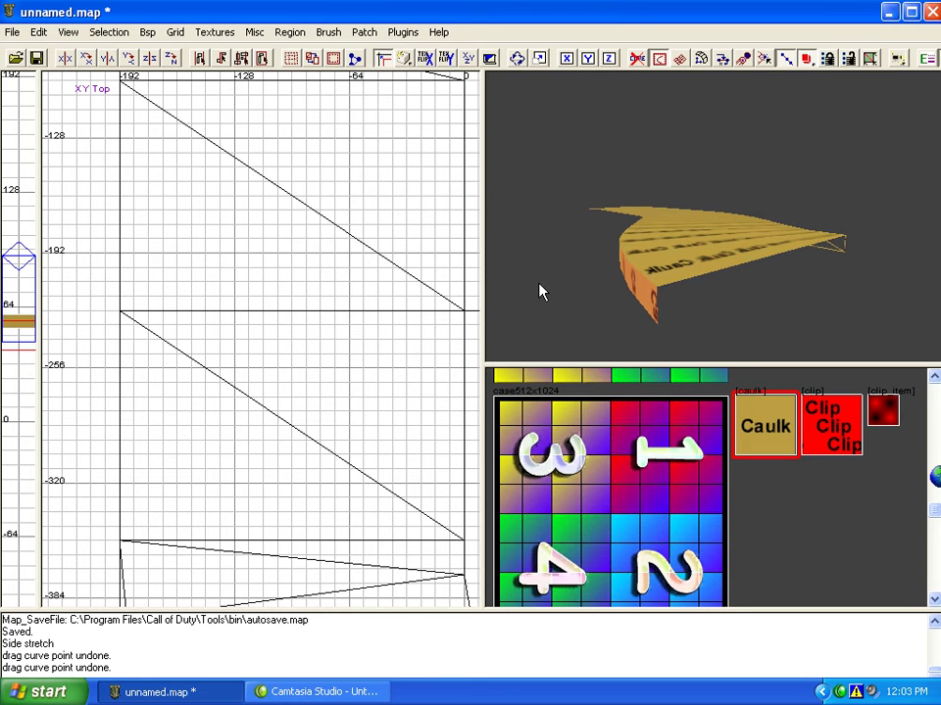
pyautogui.moveTo(568, 275); pyautogui.dragTo(567, 274, button='right')
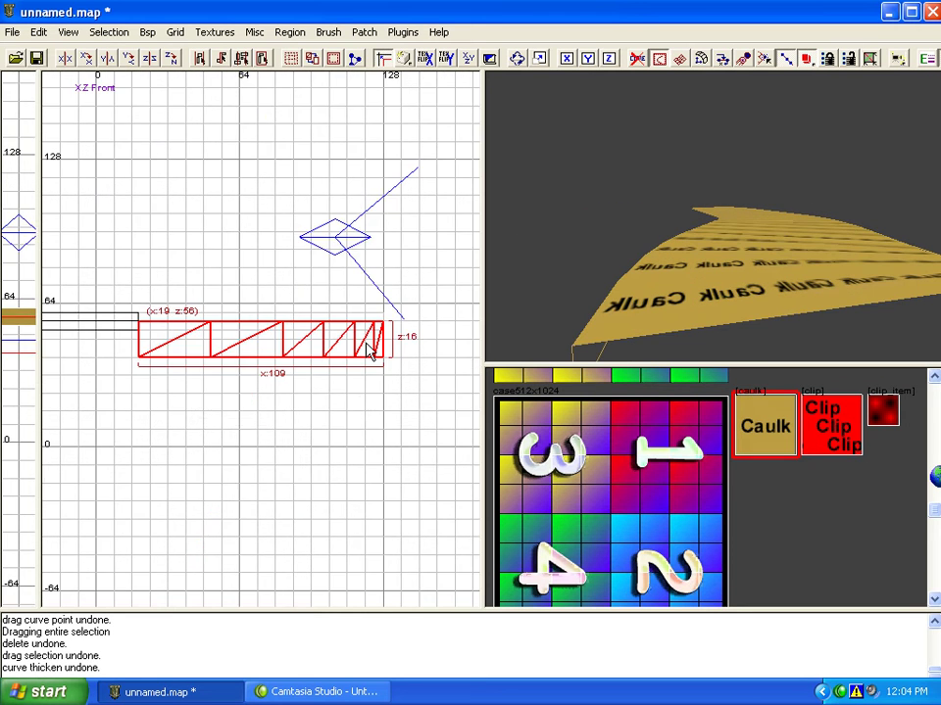
pyautogui.scroll(5, 265, 369)
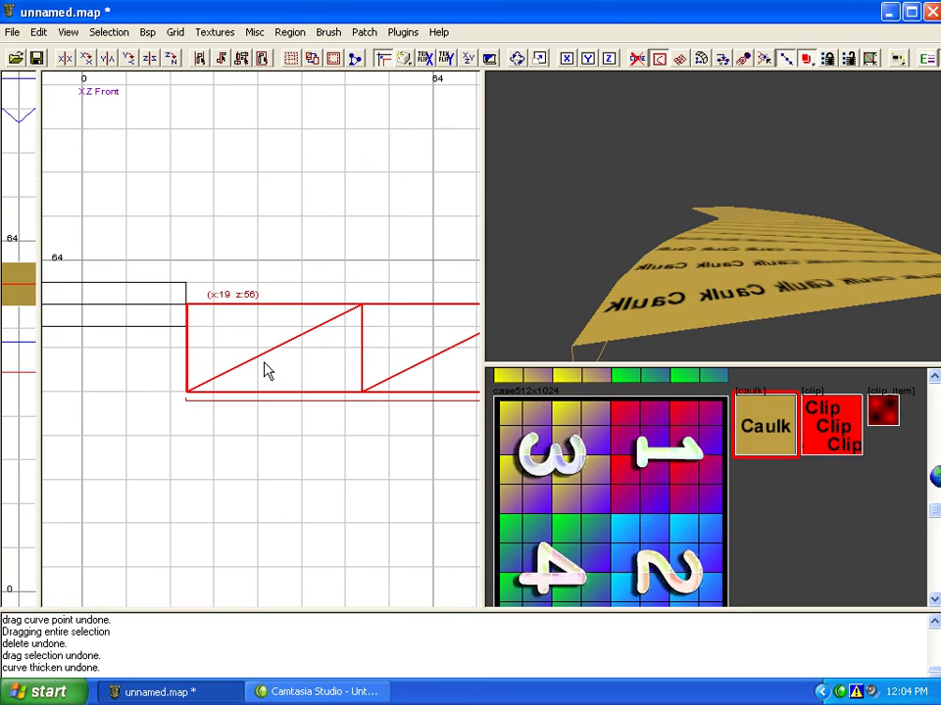
pyautogui.moveTo(266, 345); pyautogui.dragTo(273, 296)
pyautogui.moveTo(568, 304); pyautogui.dragTo(569, 304, button='right')
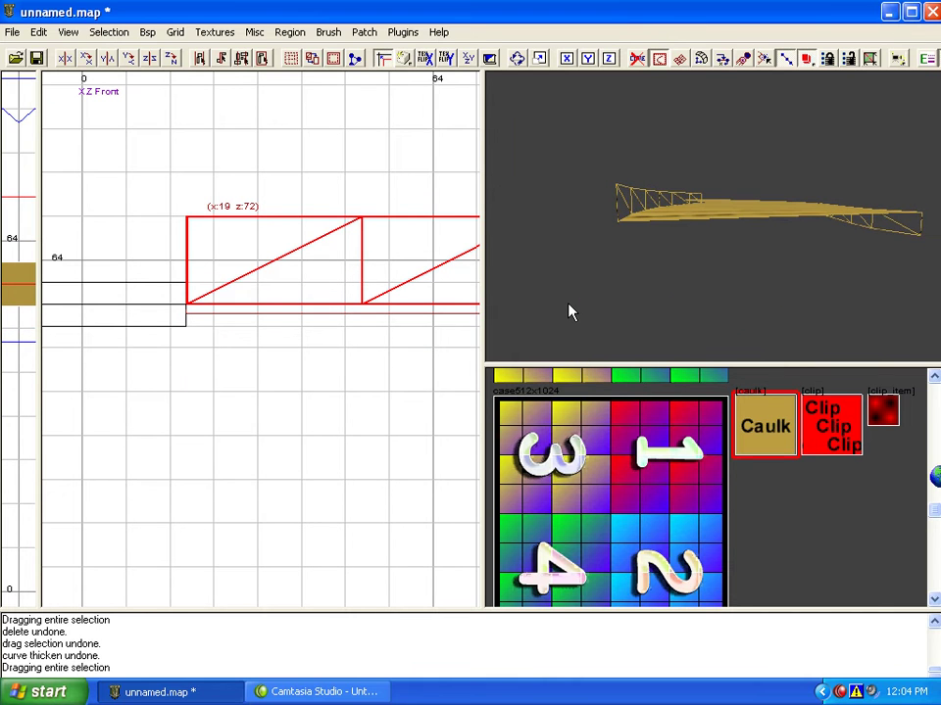
# Thicken the raised side patch by 1 without seams
pyautogui.hotkey('ctrl', 't')
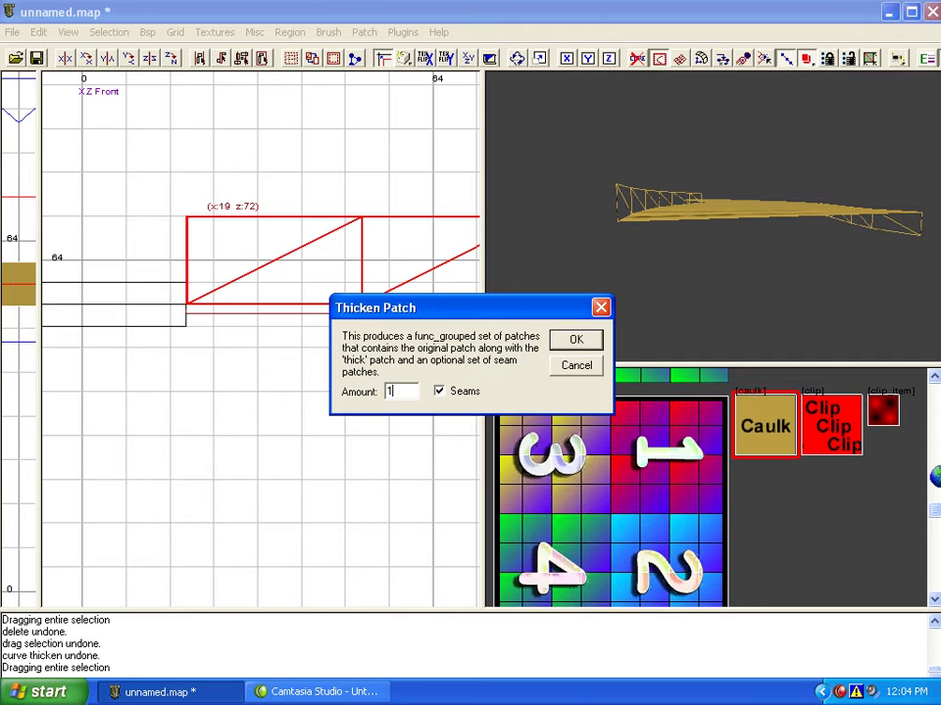
pyautogui.click(439, 392)
pyautogui.click(555, 345)
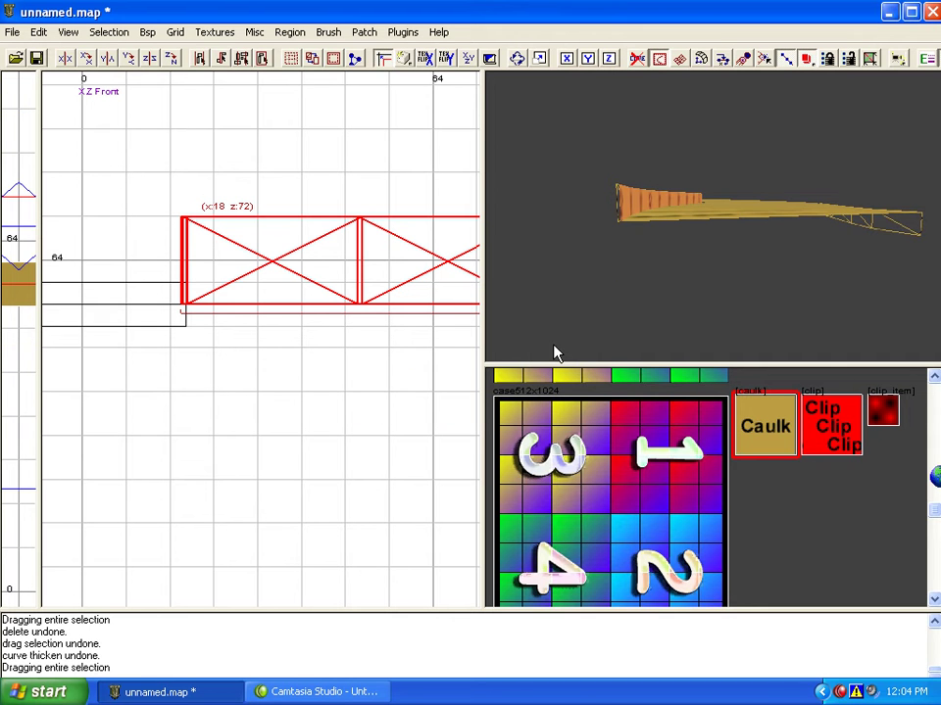
# Examine both faces of the thin raised wall along the strip's edge in the 3D view
pyautogui.press('Up')
pyautogui.press('Up')
pyautogui.press('Up')
pyautogui.press('Up')
pyautogui.press('Up')
pyautogui.press('Up')
pyautogui.press('Up')
pyautogui.press('Up')
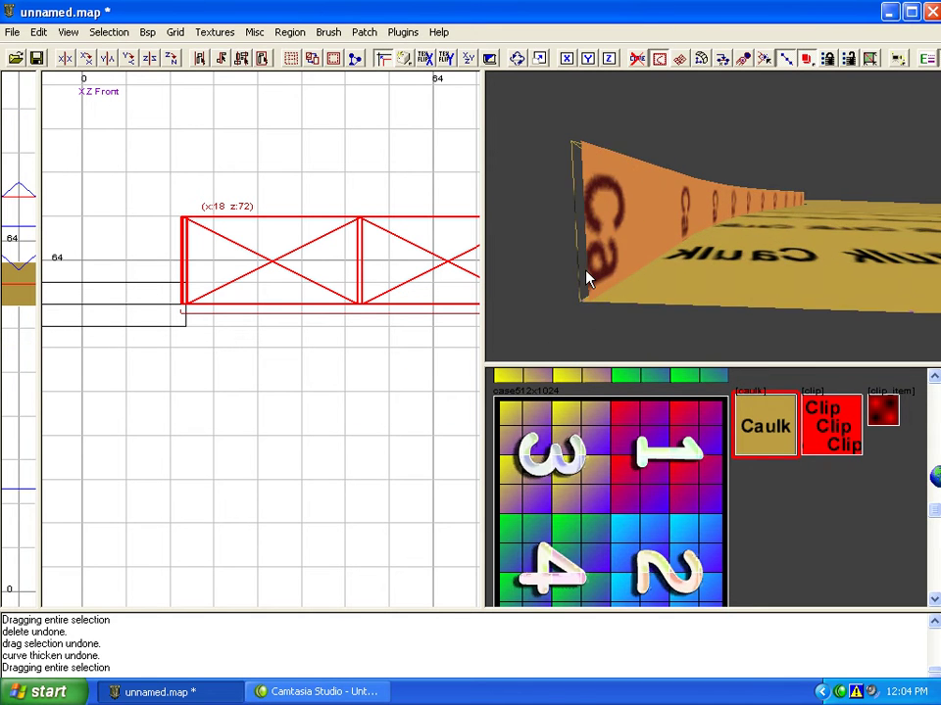
pyautogui.press('Up')
pyautogui.press('Up')
pyautogui.press('Left')
pyautogui.press('Left')
pyautogui.press('Left')
pyautogui.press('Left')
pyautogui.press('Left')
pyautogui.press('Left')
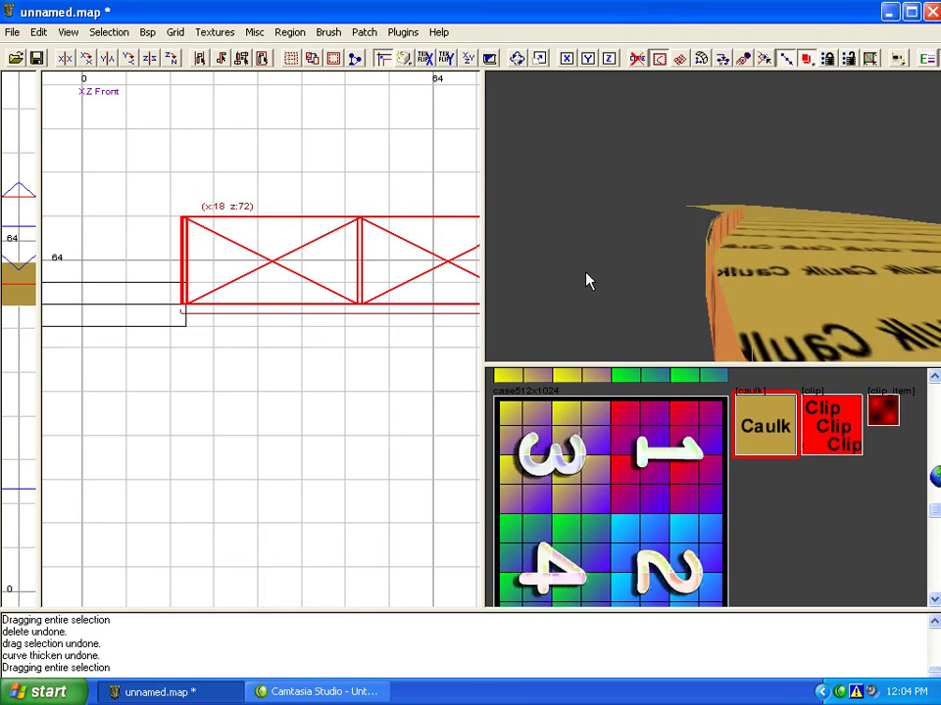
pyautogui.press('Up')
pyautogui.press('Up')
# Select only the raised wall's outer face and move it outward to x 59 in the top view
pyautogui.press('Escape')
pyautogui.keyDown('shift'); pyautogui.click(680, 292); pyautogui.keyUp('shift')
pyautogui.hotkey('ctrl', 'Tab')
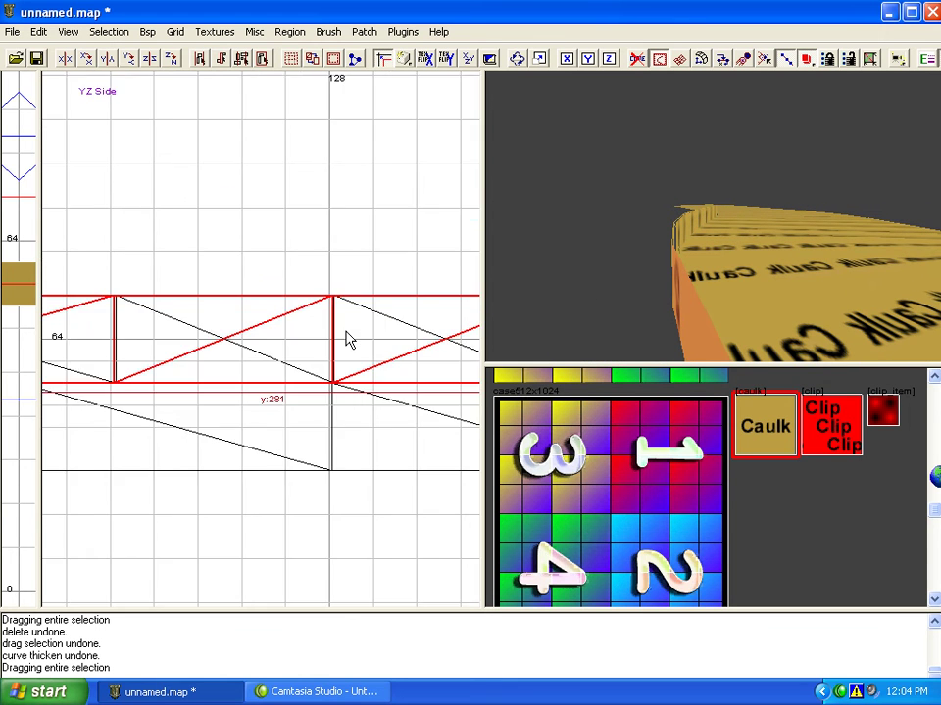
pyautogui.hotkey('ctrl', 'Tab')
pyautogui.scroll(-7, 350, 338)
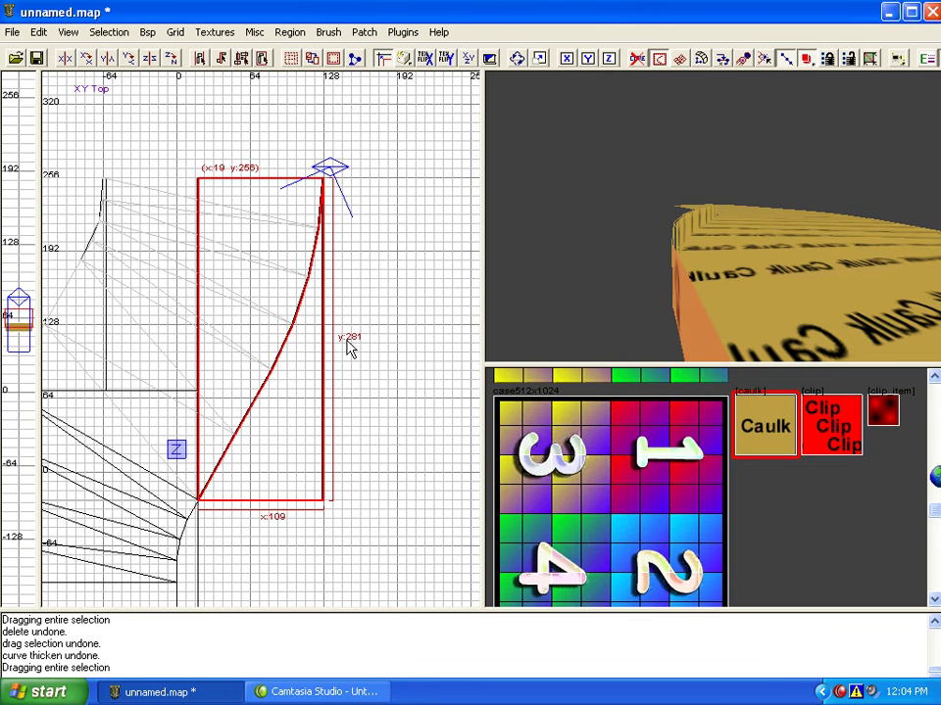
pyautogui.moveTo(304, 340); pyautogui.dragTo(350, 346)
pyautogui.scroll(-5, 603, 293)
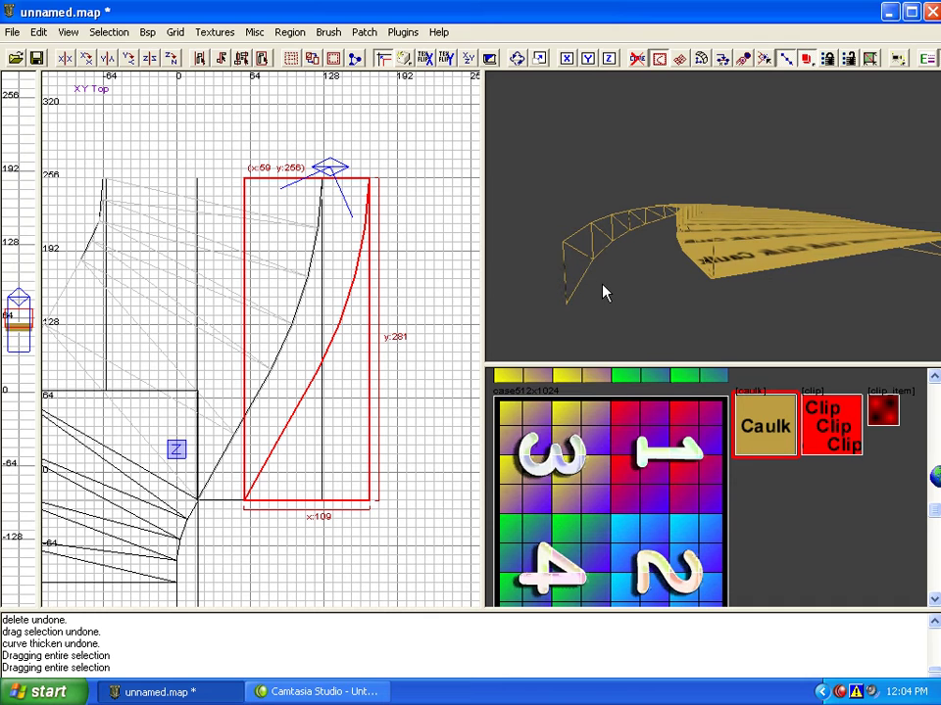
# Thicken the separated outer wall face by 16 with seams included
pyautogui.hotkey('ctrl', 't')
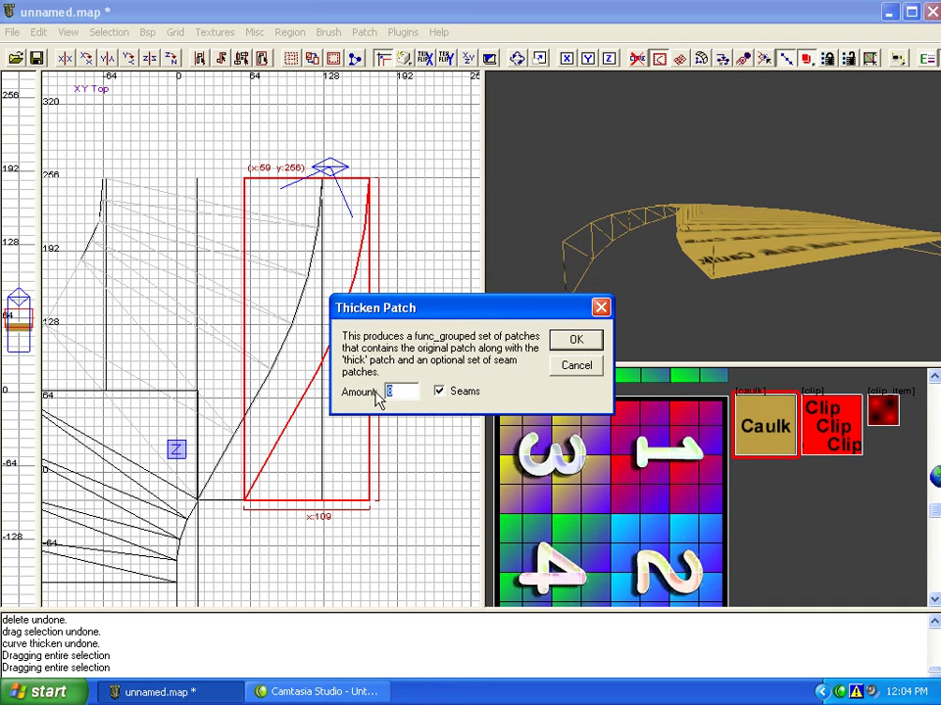
pyautogui.write('16')
pyautogui.press('Return')
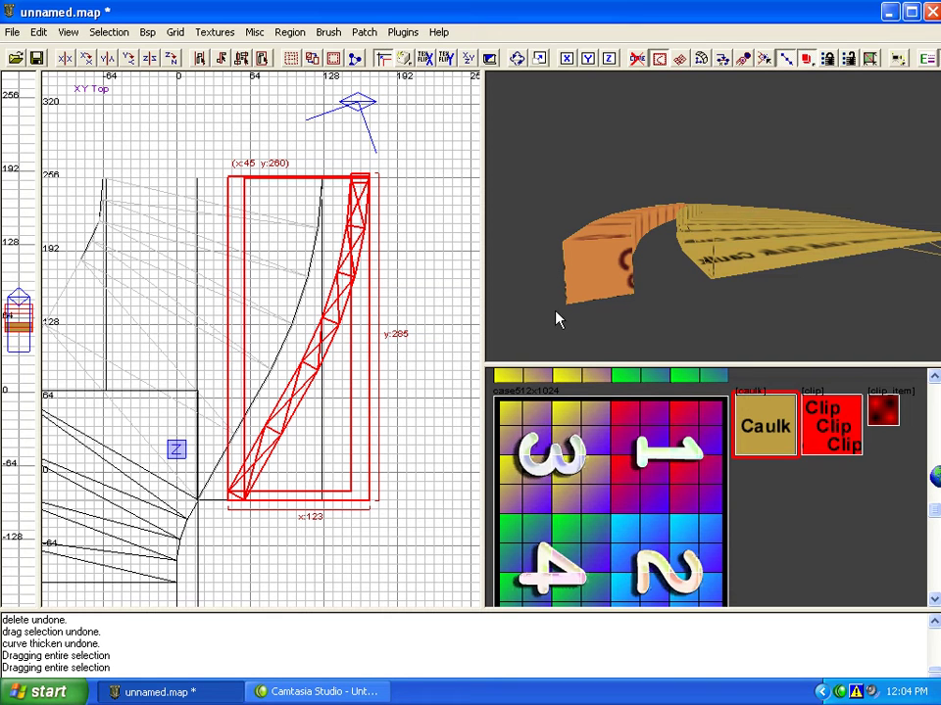
pyautogui.scroll(4, 638, 270)
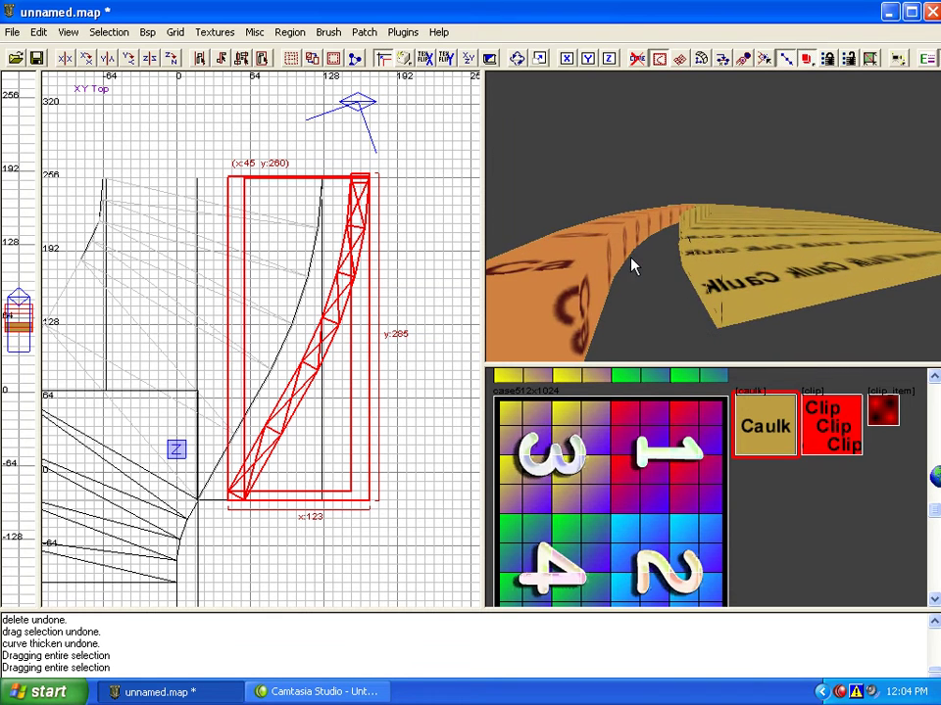
pyautogui.scroll(-4, 596, 275)
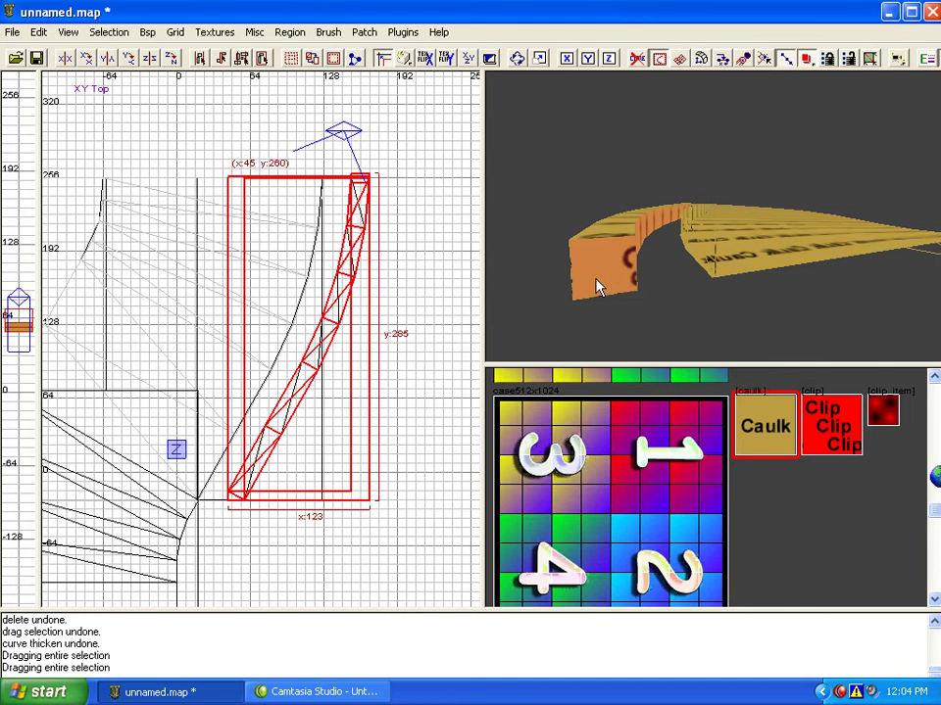
# Delete the thickened wall's inner curved face and far end seam, keeping its top, outer and near end faces
pyautogui.keyDown('shift'); pyautogui.click(596, 276); pyautogui.keyUp('shift')
pyautogui.moveTo(596, 277); pyautogui.dragTo(743, 204, button='right')
pyautogui.moveTo(740, 283)
pyautogui.mouseDown(button='right')
pyautogui.moveTo(733, 279)
pyautogui.moveTo(755, 275)
pyautogui.mouseUp(button='right')
pyautogui.press('Escape')
pyautogui.hotkey('ctrl', 'z')
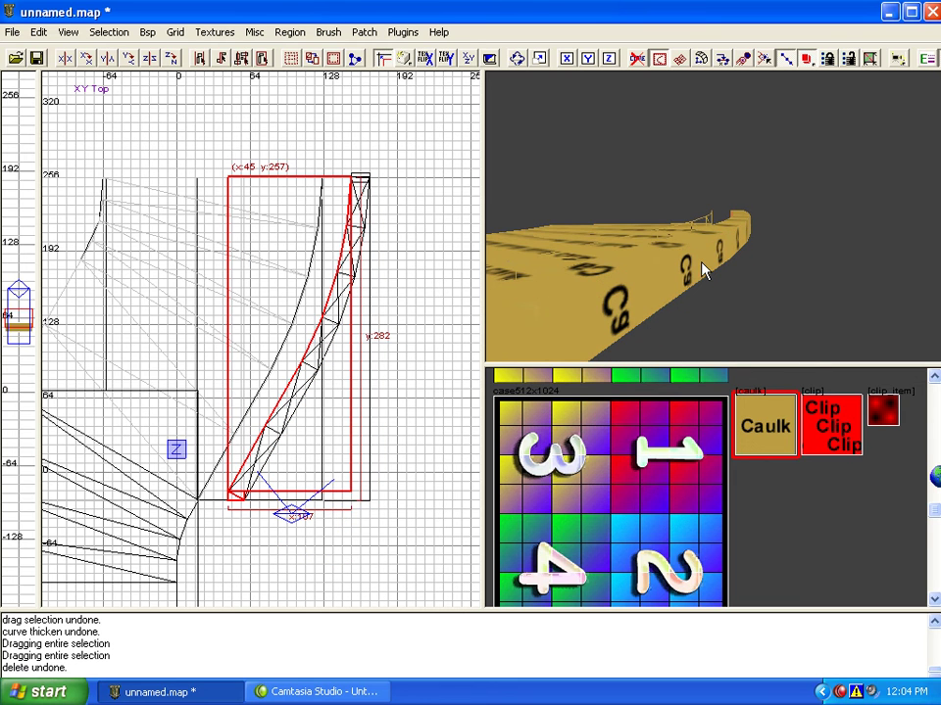
pyautogui.press('Escape')
pyautogui.moveTo(702, 271)
pyautogui.mouseDown(button='right')
pyautogui.moveTo(704, 255)
pyautogui.moveTo(701, 289)
pyautogui.mouseUp(button='right')
# Select the outer wall's near end cap and the inner wall face beside the strip, and show their vertices
pyautogui.keyDown('shift'); pyautogui.click(695, 294); pyautogui.keyUp('shift')
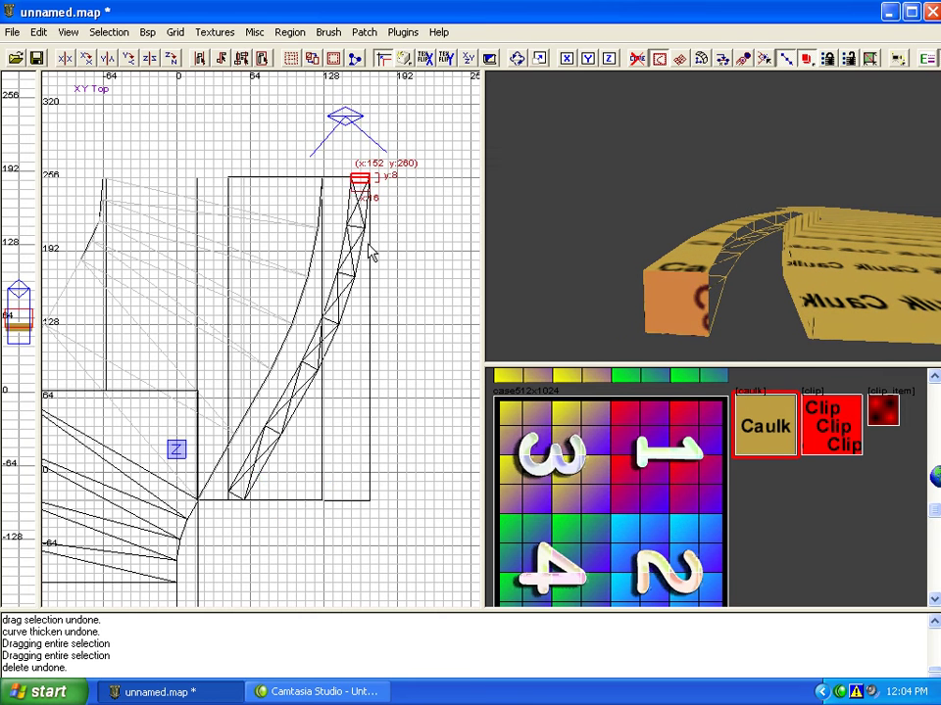
pyautogui.moveTo(441, 251); pyautogui.dragTo(441, 276, button='right')
pyautogui.moveTo(676, 322); pyautogui.dragTo(677, 323, button='right')
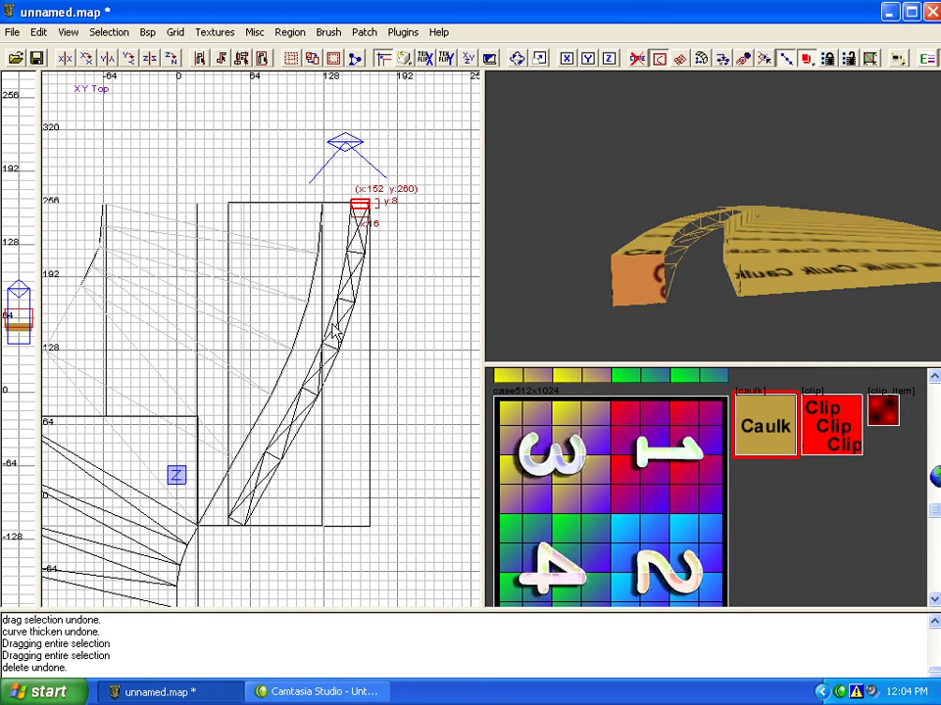
pyautogui.moveTo(516, 325); pyautogui.dragTo(647, 330, button='right')
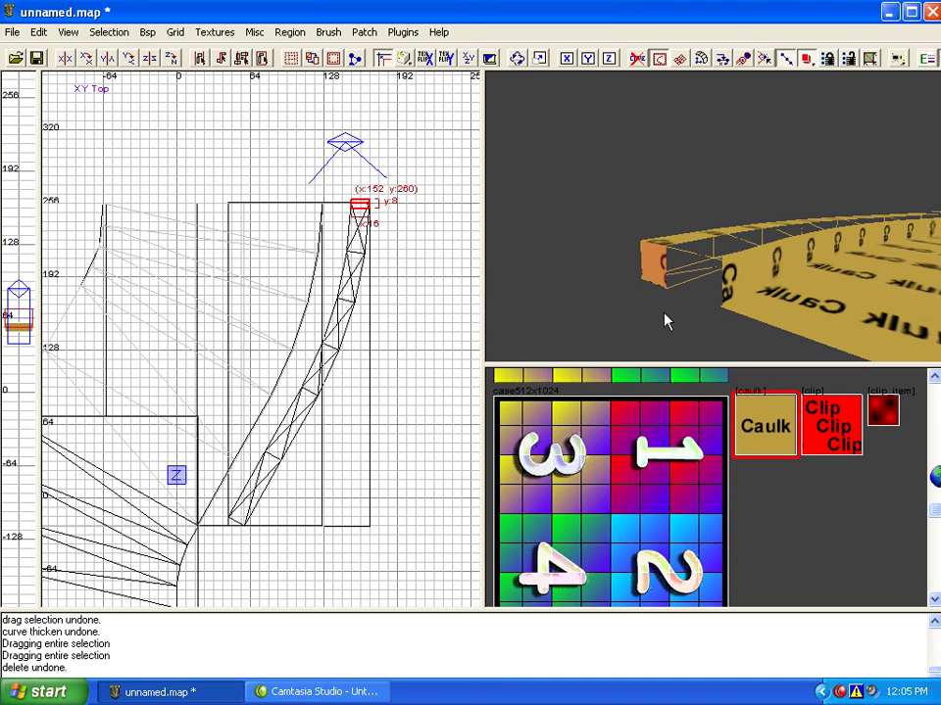
pyautogui.keyDown('shift'); pyautogui.click(740, 279); pyautogui.keyUp('shift')
pyautogui.press('v')
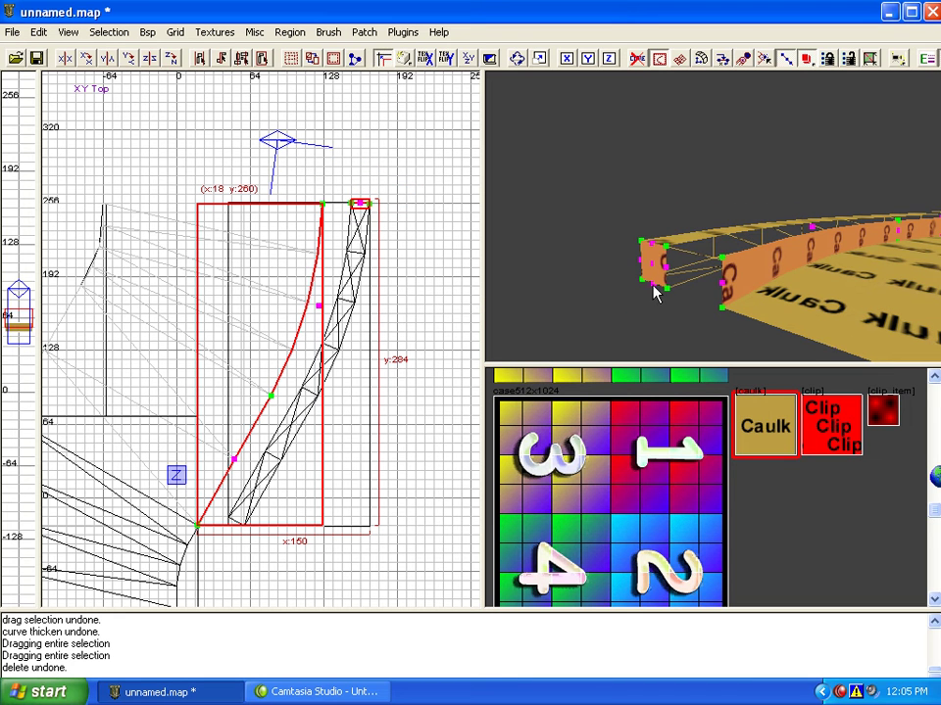
# Try to weld the upper corner vertices of the end cap and the inner wall face
pyautogui.click(724, 260)
pyautogui.press('w')
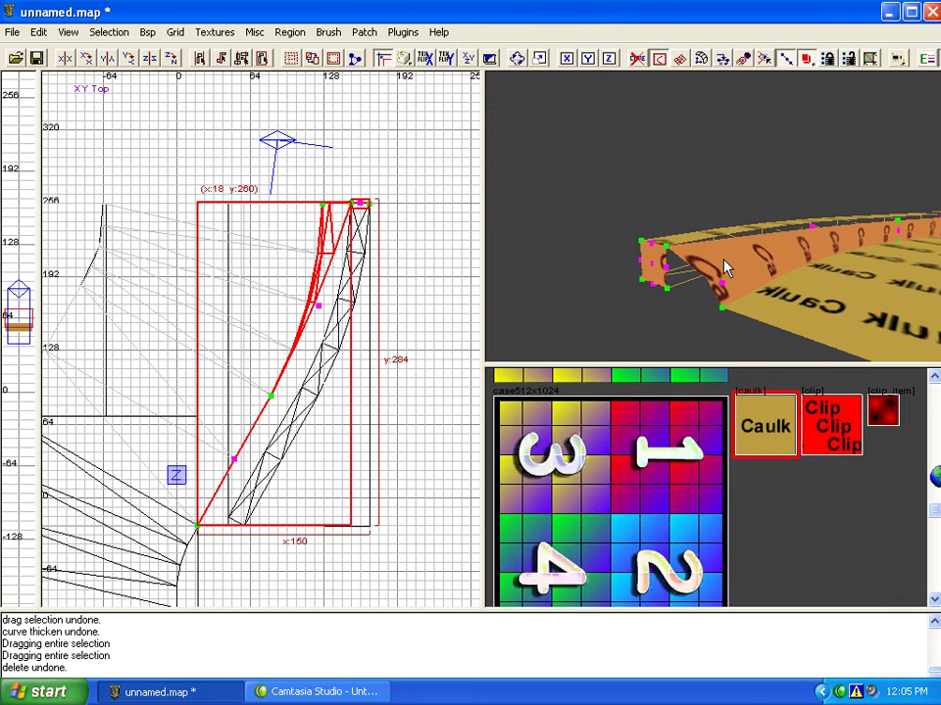
pyautogui.hotkey('ctrl', 'z')
# Weld the end cap's three inner-edge vertices onto the matching end vertices of the inner wall face
pyautogui.press('v')
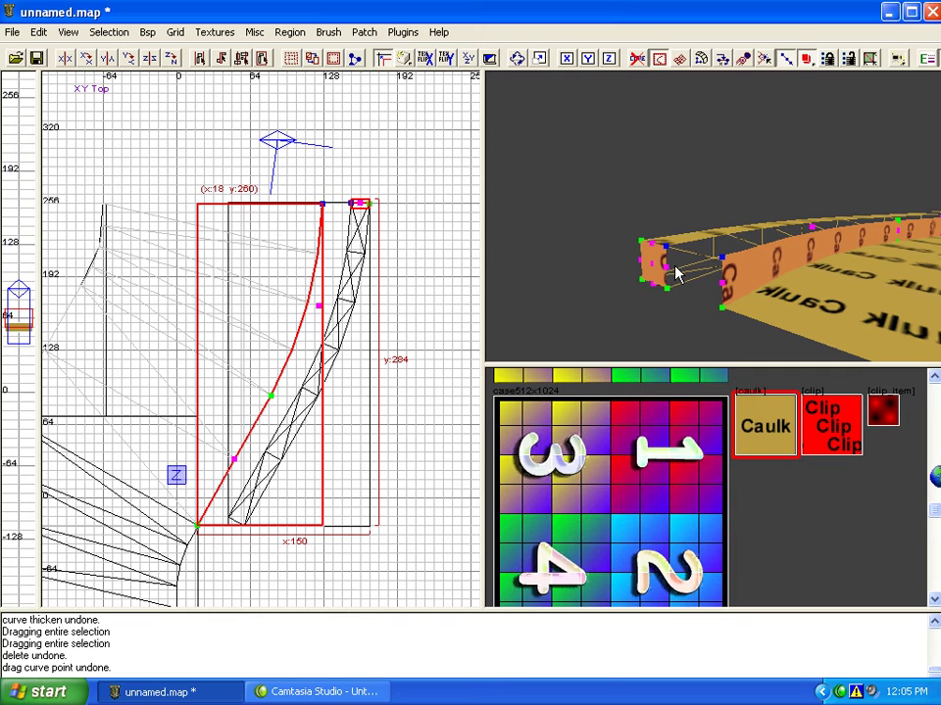
pyautogui.press('w')
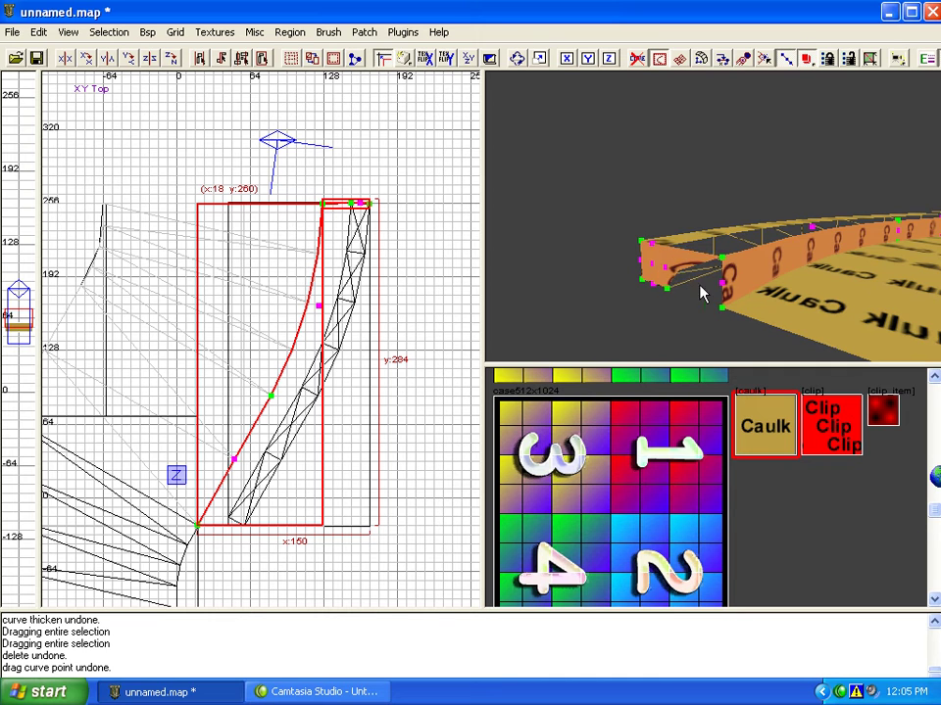
pyautogui.click(722, 283)
pyautogui.press('w')
pyautogui.click(722, 308)
pyautogui.press('w')
pyautogui.scroll(3, 667, 287)
pyautogui.press('Escape')
# Select the outer wall's top face together with the inner wall face, and show their vertices
pyautogui.scroll(2, 708, 316)
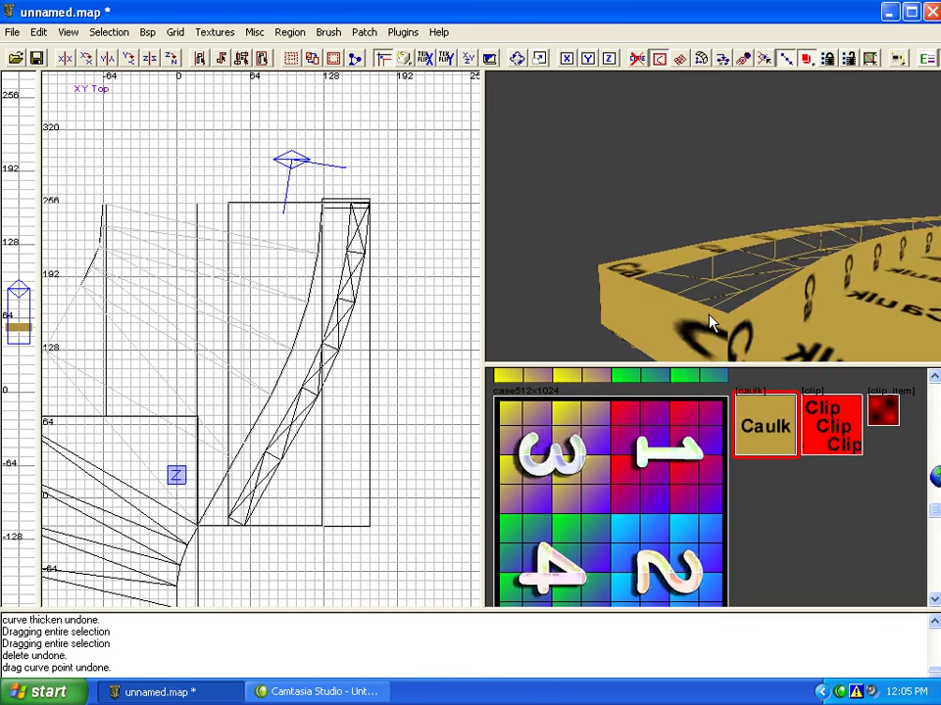
pyautogui.keyDown('shift'); pyautogui.click(677, 283); pyautogui.keyUp('shift')
pyautogui.scroll(-2, 687, 288)
pyautogui.keyDown('shift'); pyautogui.click(728, 288); pyautogui.keyUp('shift')
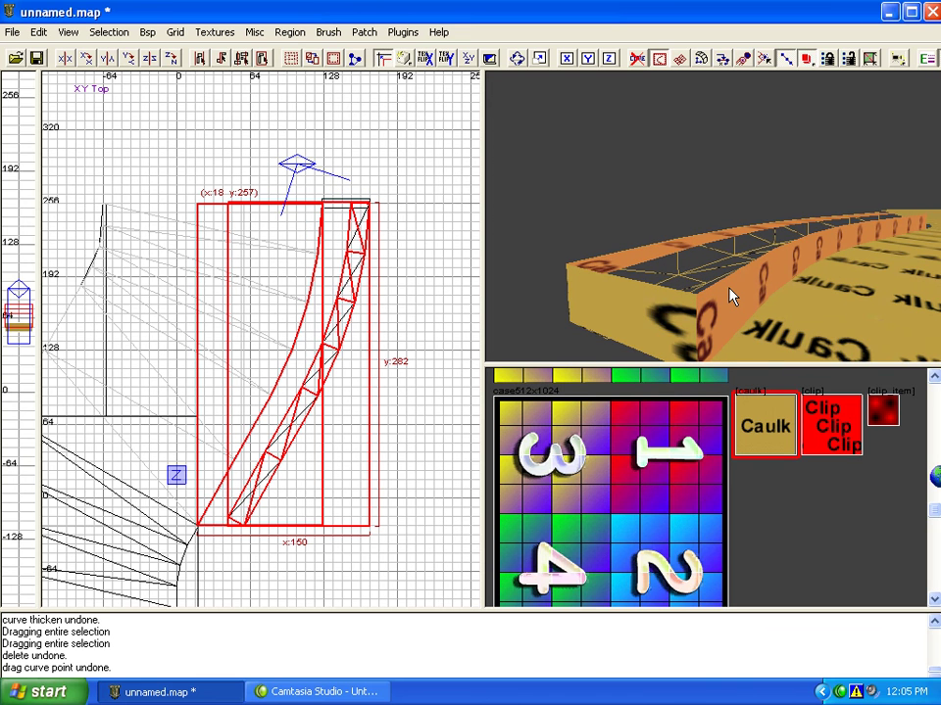
pyautogui.press('v')
pyautogui.scroll(1, 701, 300)
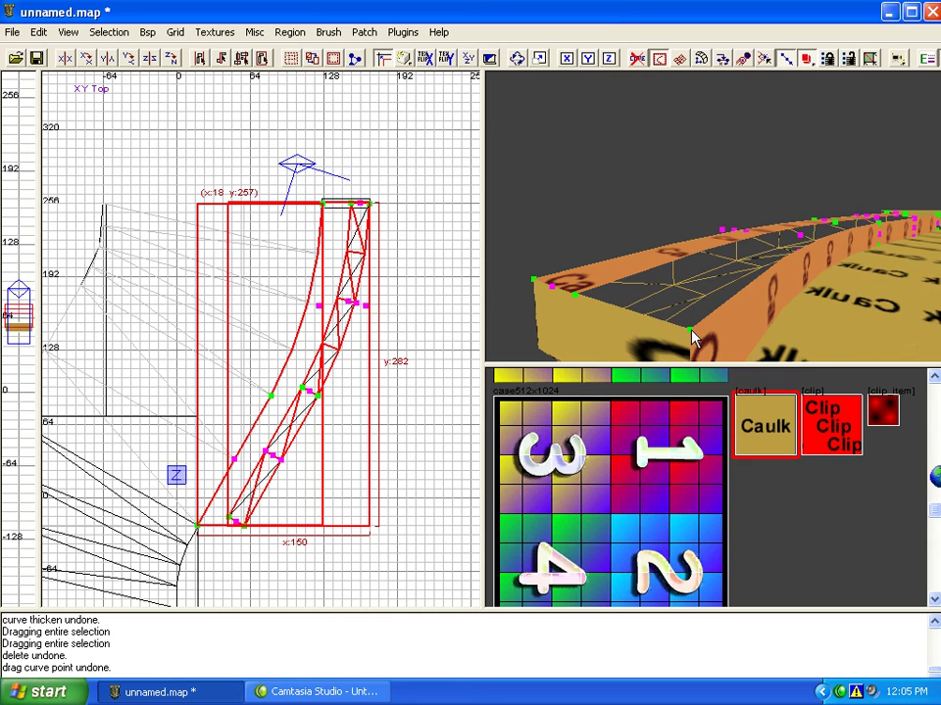
# Try to weld the near corner vertices of the wall's top face and the inner wall face
pyautogui.click(692, 333)
pyautogui.click(576, 297)
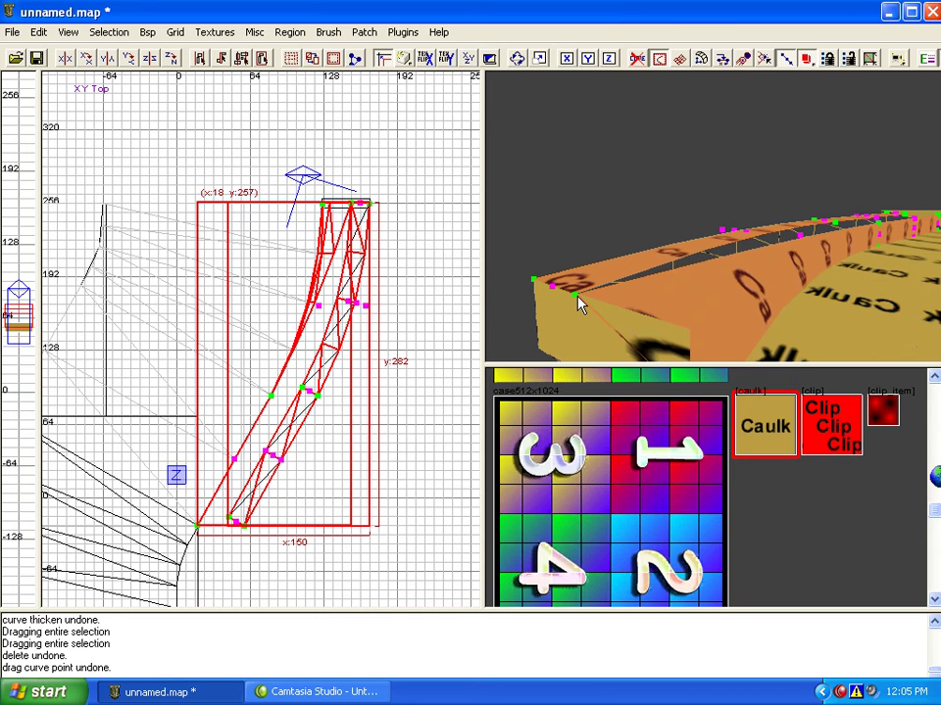
pyautogui.hotkey('ctrl', 'z')
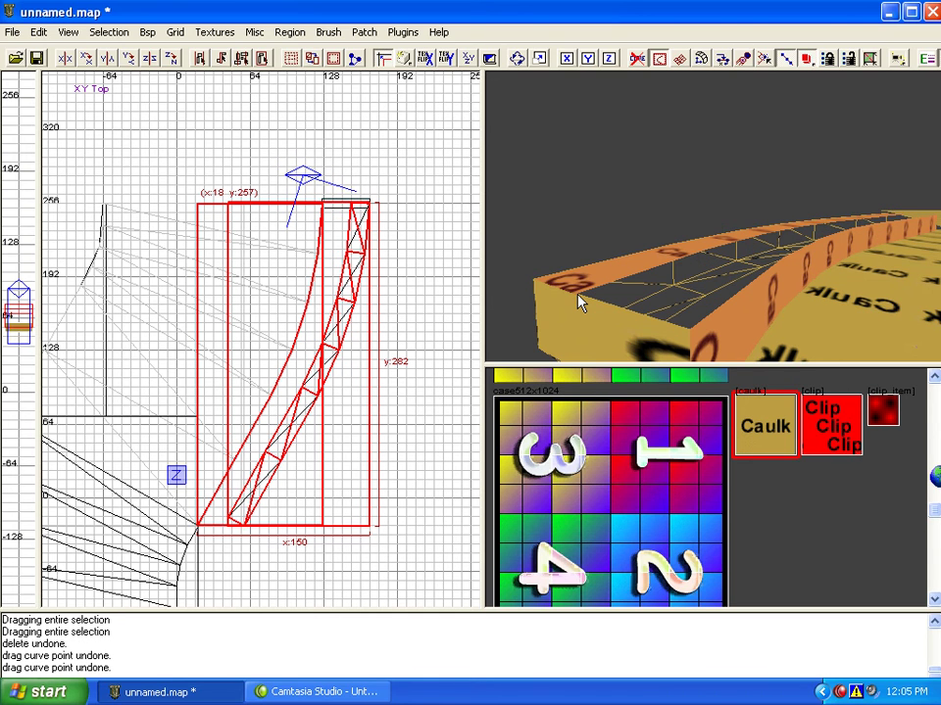
# Weld the first two inner-edge vertices of the wall's top face onto the inner wall face's upper edge
pyautogui.press('v')
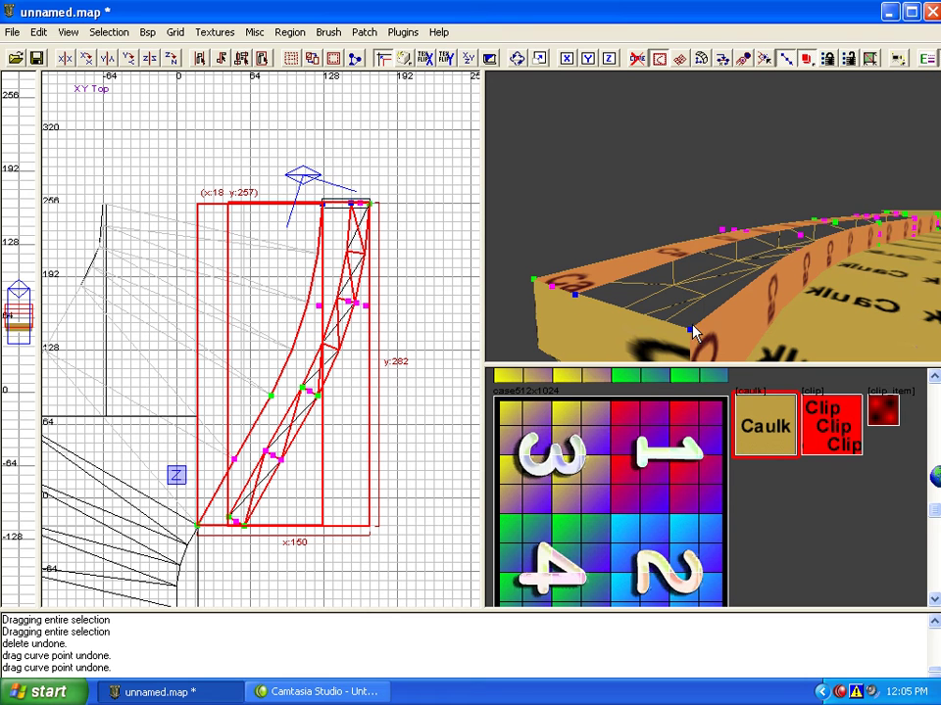
pyautogui.press('Up')
pyautogui.press('Up')
pyautogui.press('Down')
pyautogui.press('Up')
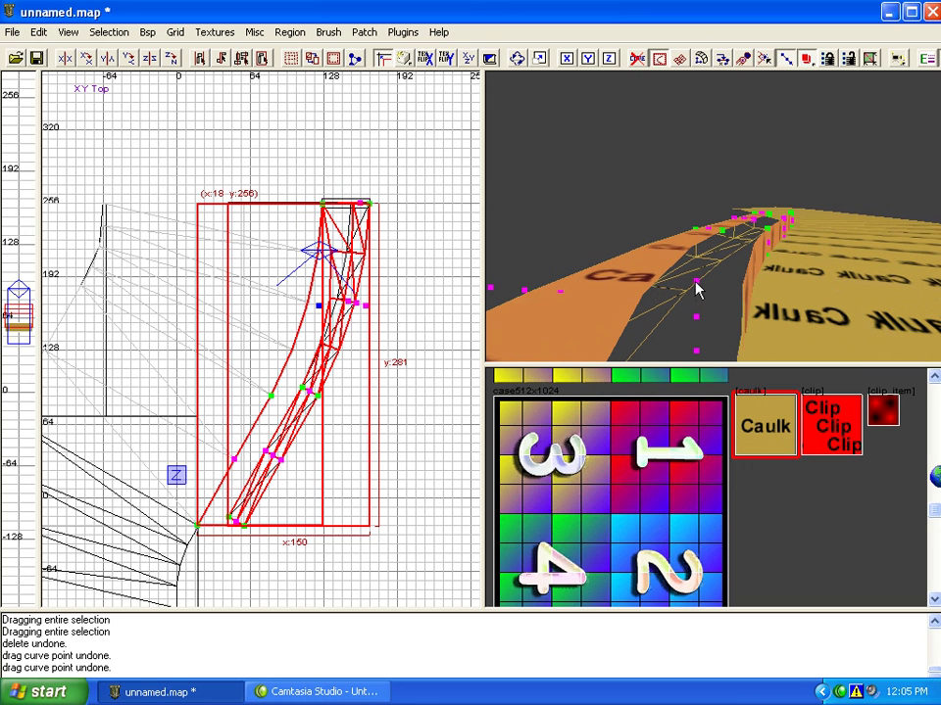
pyautogui.press('w')
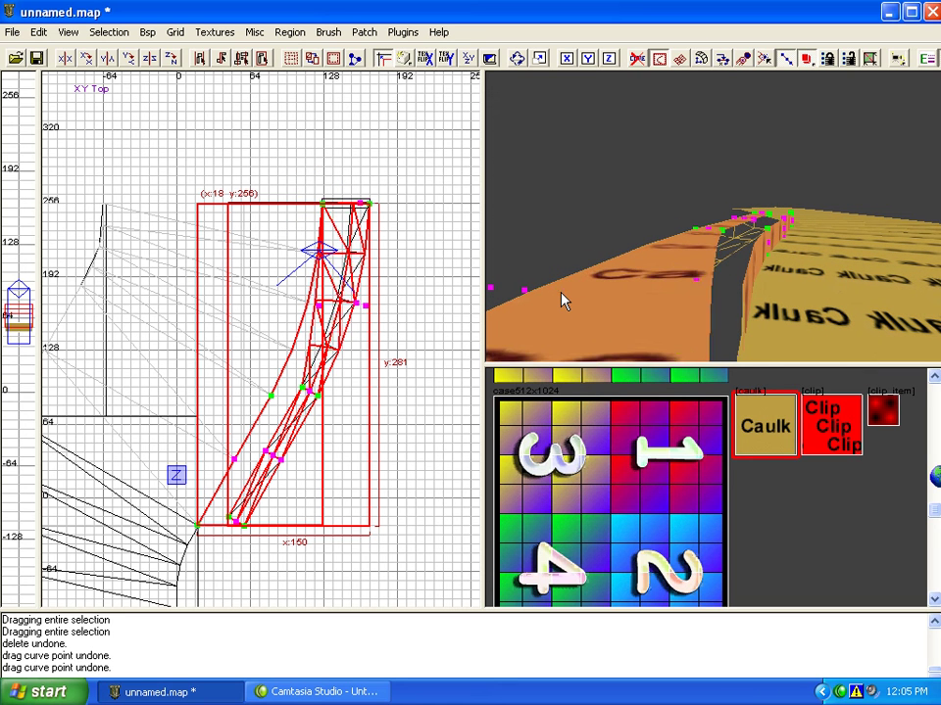
# Weld the three remaining inner-edge vertices of the wall's top face to the inner wall, up to the far end
pyautogui.press('Right')
pyautogui.press('Right')
pyautogui.press('Right')
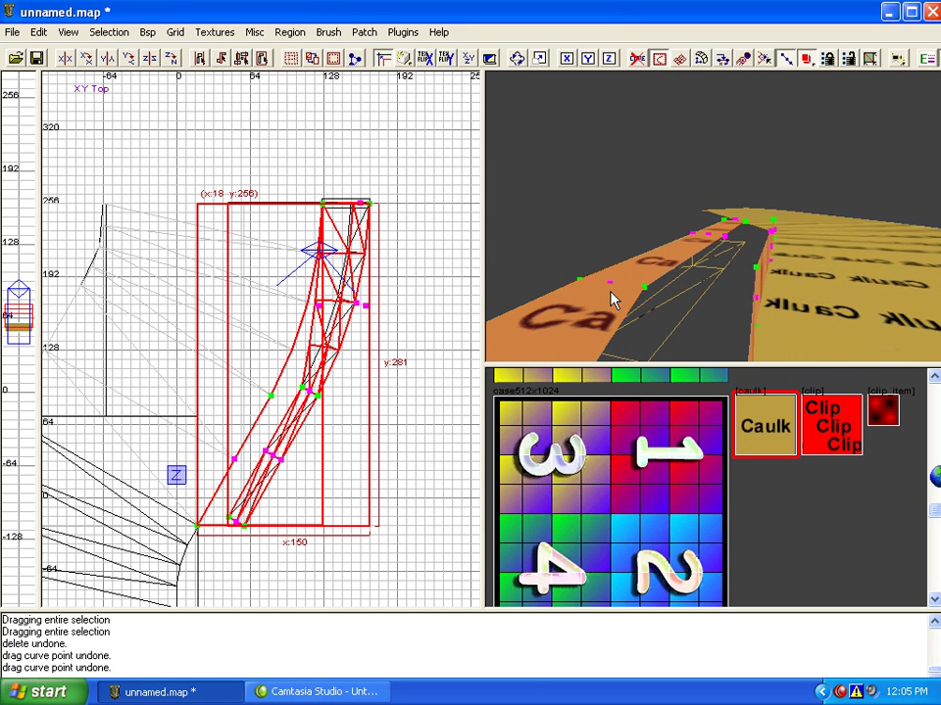
pyautogui.click(756, 268)
pyautogui.click(645, 287)
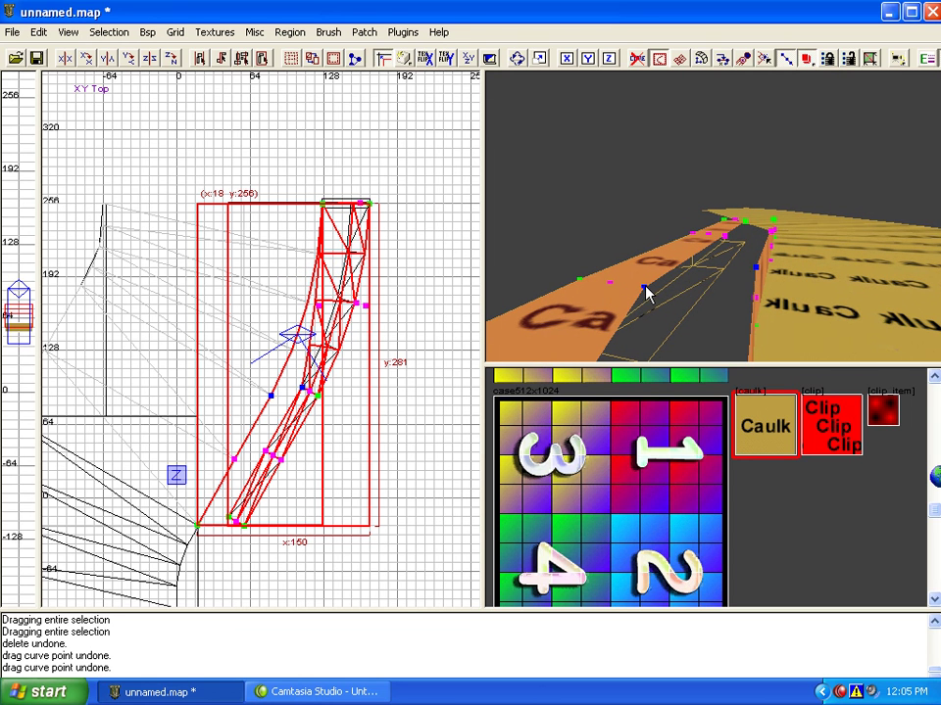
pyautogui.press('w')
pyautogui.keyDown('alt'); pyautogui.moveTo(647, 285); pyautogui.dragTo(647, 285, button='right'); pyautogui.keyUp('alt')
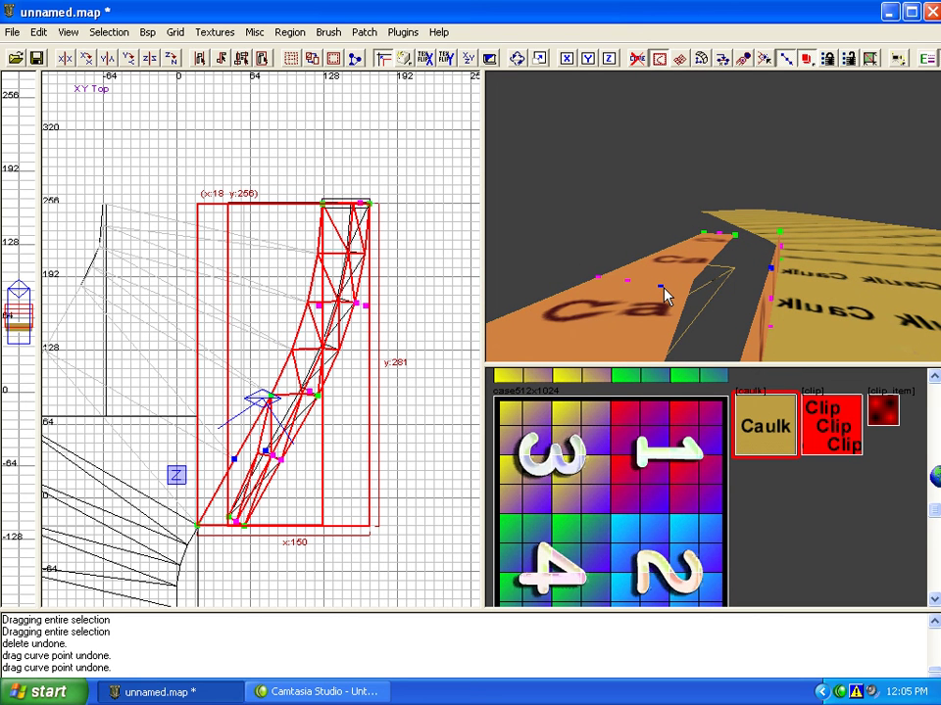
pyautogui.press('w')
pyautogui.moveTo(672, 288); pyautogui.dragTo(672, 288, button='right')
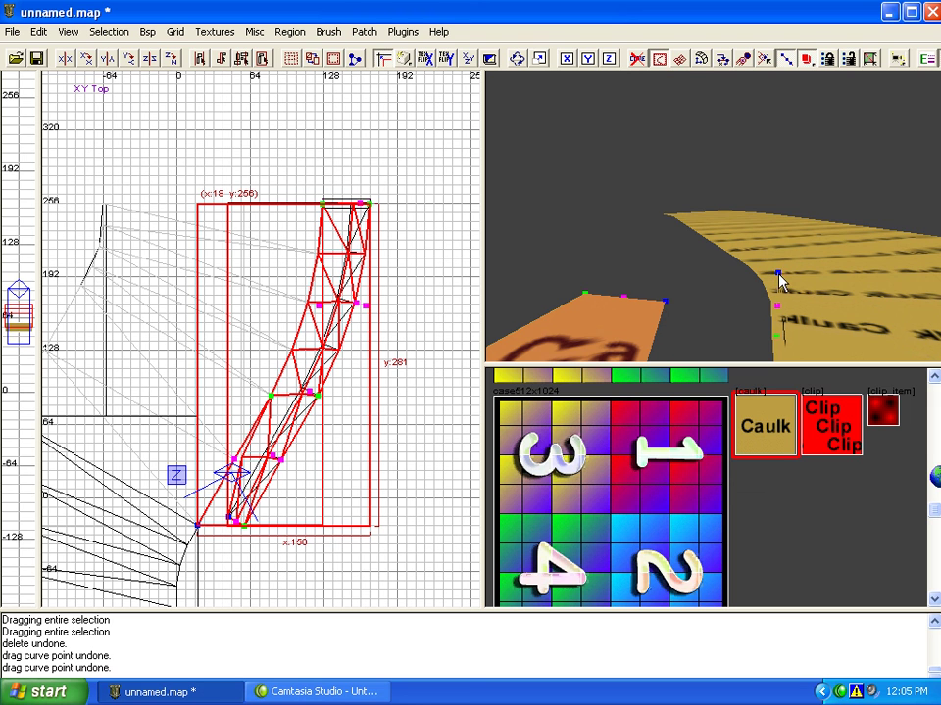
pyautogui.press('w')
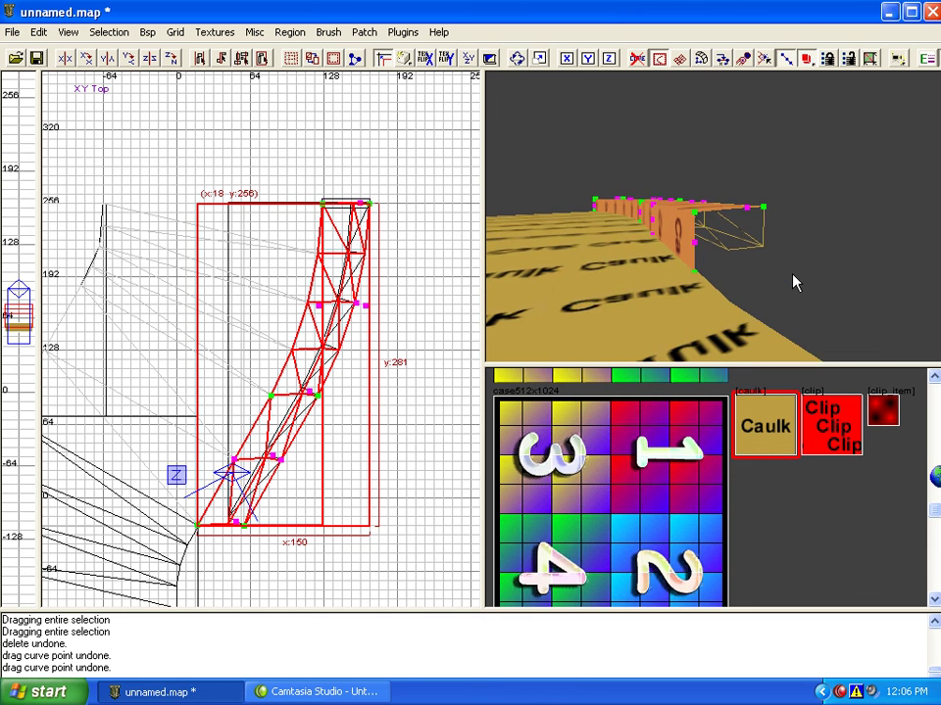
pyautogui.press('Escape')
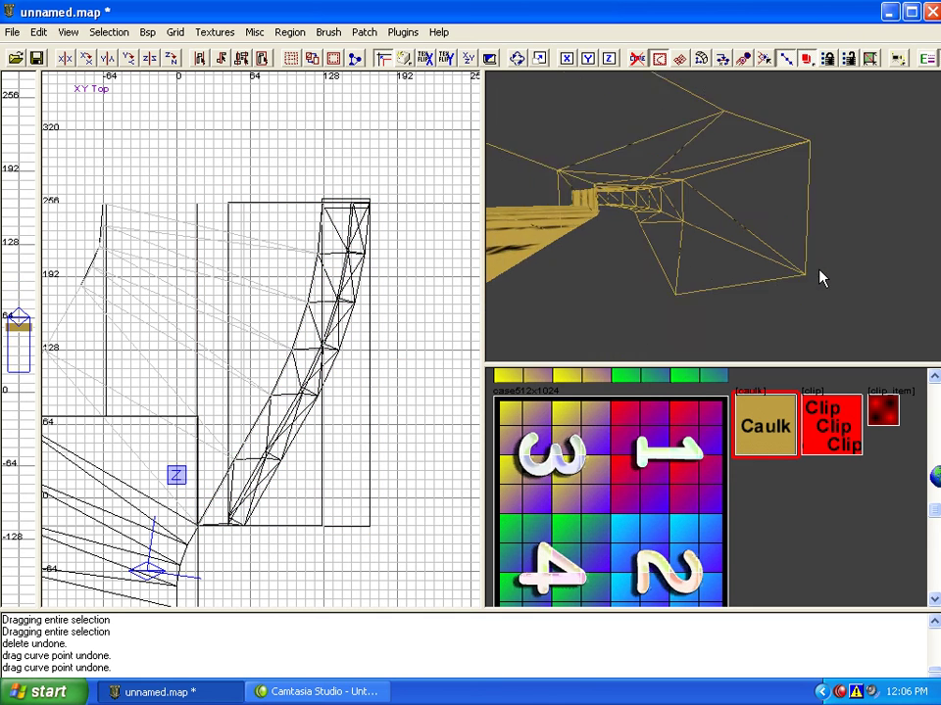